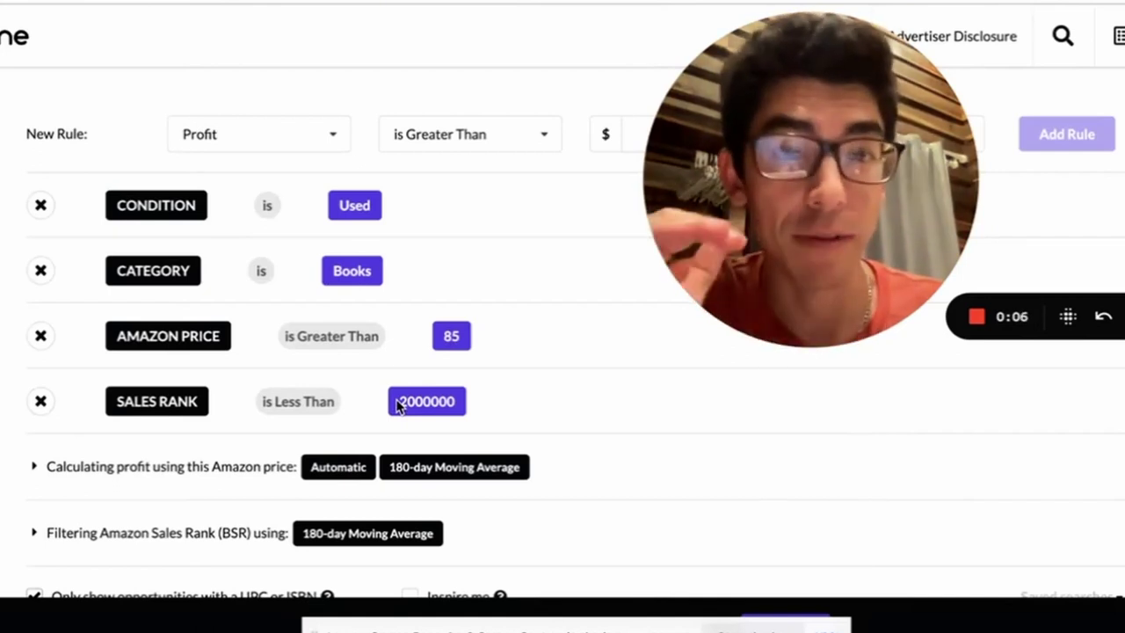
- Examine the Flipmine results for used books, comparing profit, ROI, eBay price and sales rank
{"action": "scroll", "coordinate": [418, 427], "scroll_direction": "down", "scroll_amount": 10}
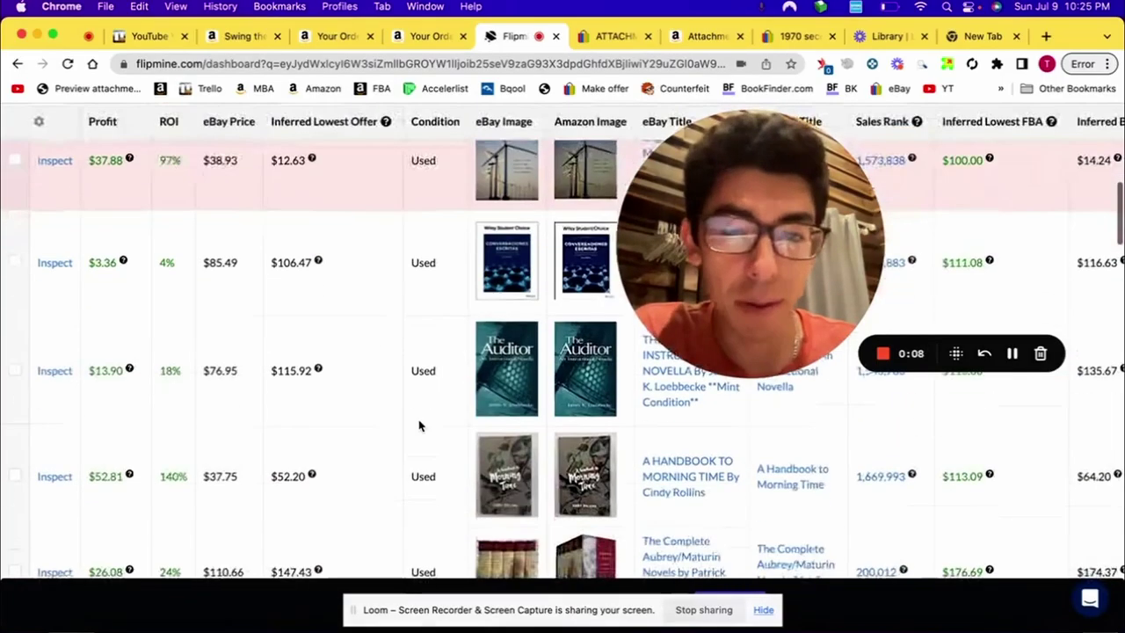
{"action": "scroll", "coordinate": [418, 425], "scroll_direction": "down", "scroll_amount": 8}
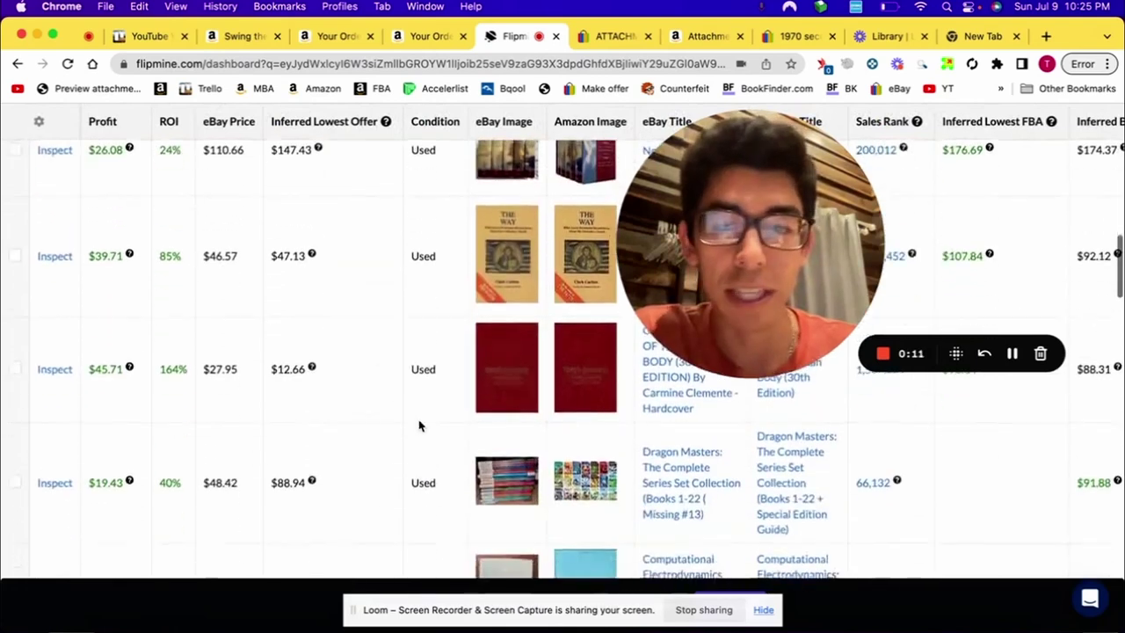
{"action": "scroll", "coordinate": [419, 425], "scroll_direction": "down", "scroll_amount": 2}
{"action": "scroll", "coordinate": [418, 426], "scroll_direction": "up", "scroll_amount": 8}
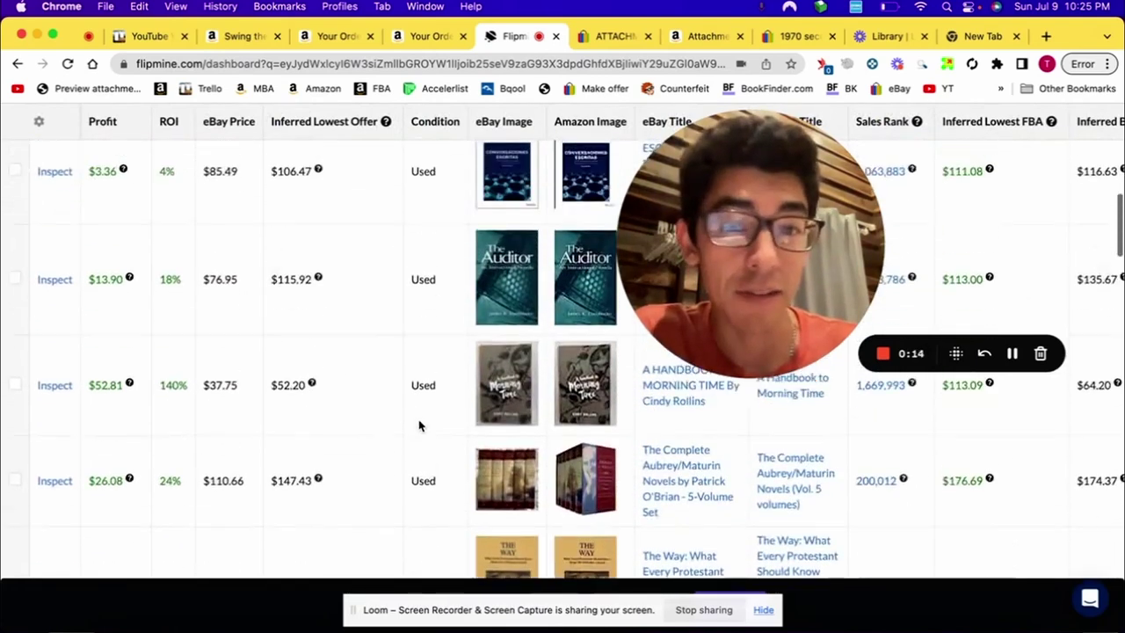
{"action": "scroll", "coordinate": [418, 425], "scroll_direction": "up", "scroll_amount": 3}
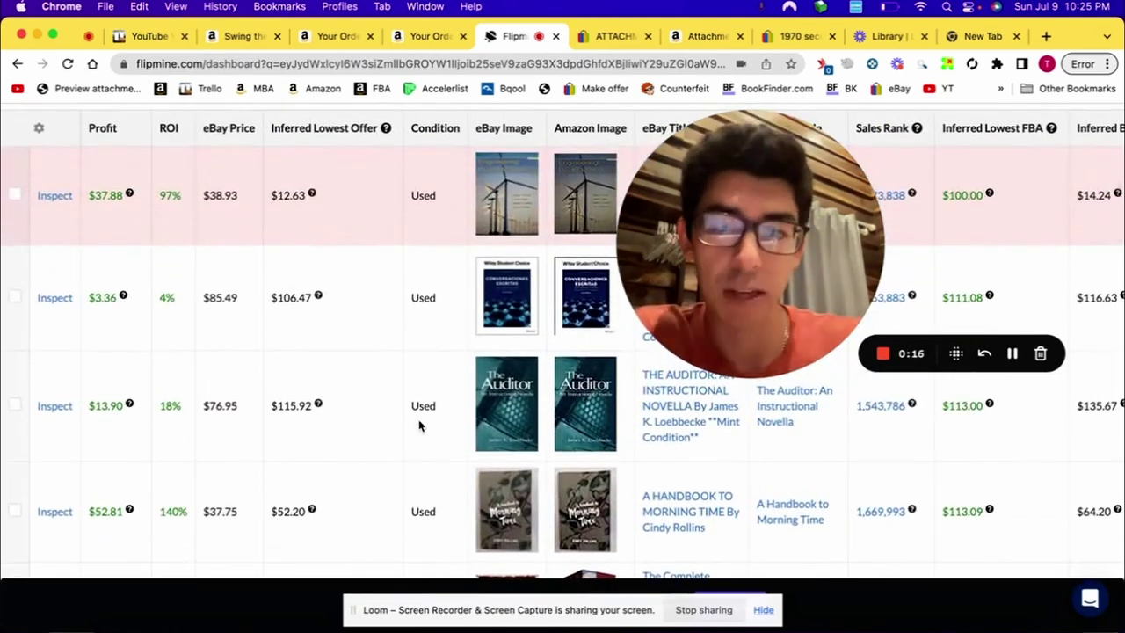
{"action": "scroll", "coordinate": [420, 425], "scroll_direction": "down", "scroll_amount": 6}
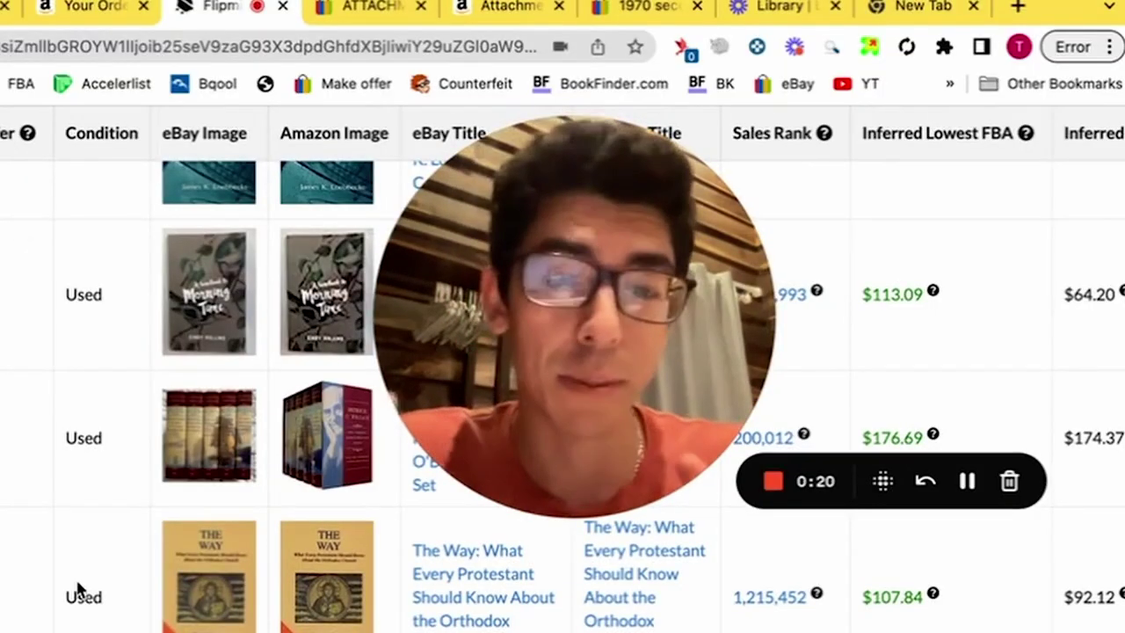
{"action": "scroll", "coordinate": [77, 589], "scroll_direction": "down", "scroll_amount": 10}
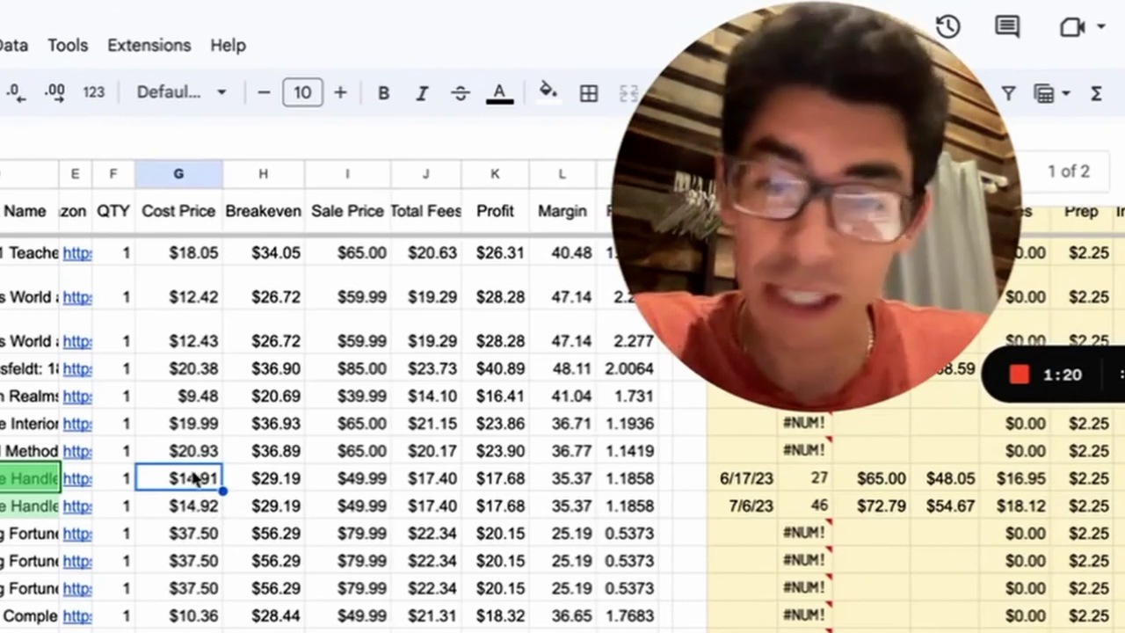
- Review the cost, sale price and profit of the two Swing the Handle rows in the Joji 2023 spreadsheet
{"action": "left_click", "coordinate": [367, 444]}
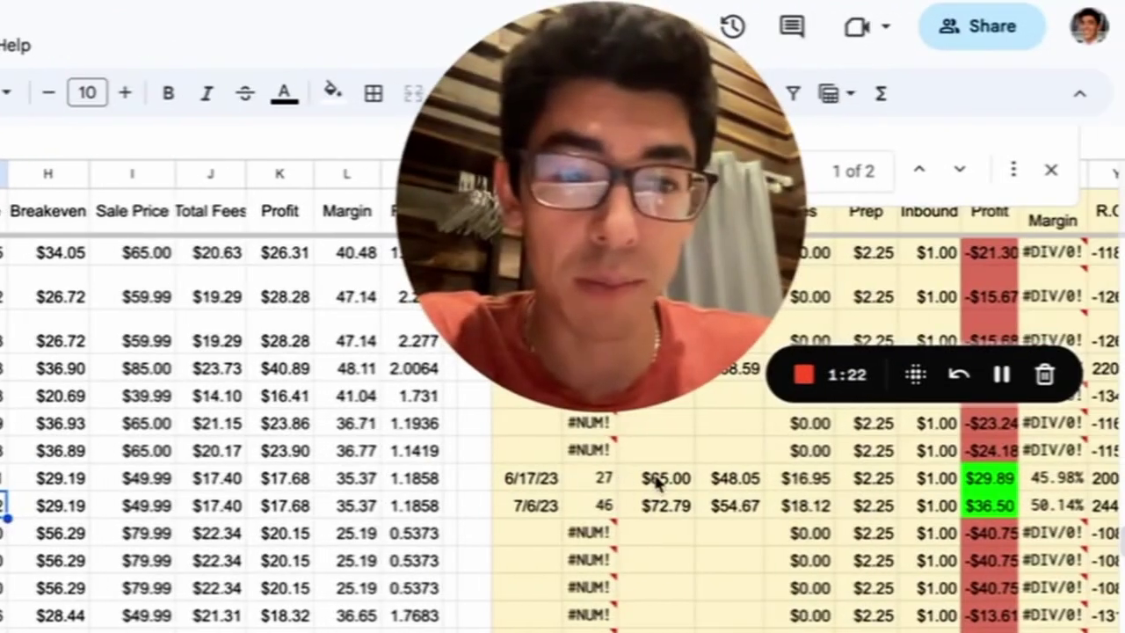
{"action": "left_click", "coordinate": [881, 478]}
{"action": "left_click", "coordinate": [886, 512]}
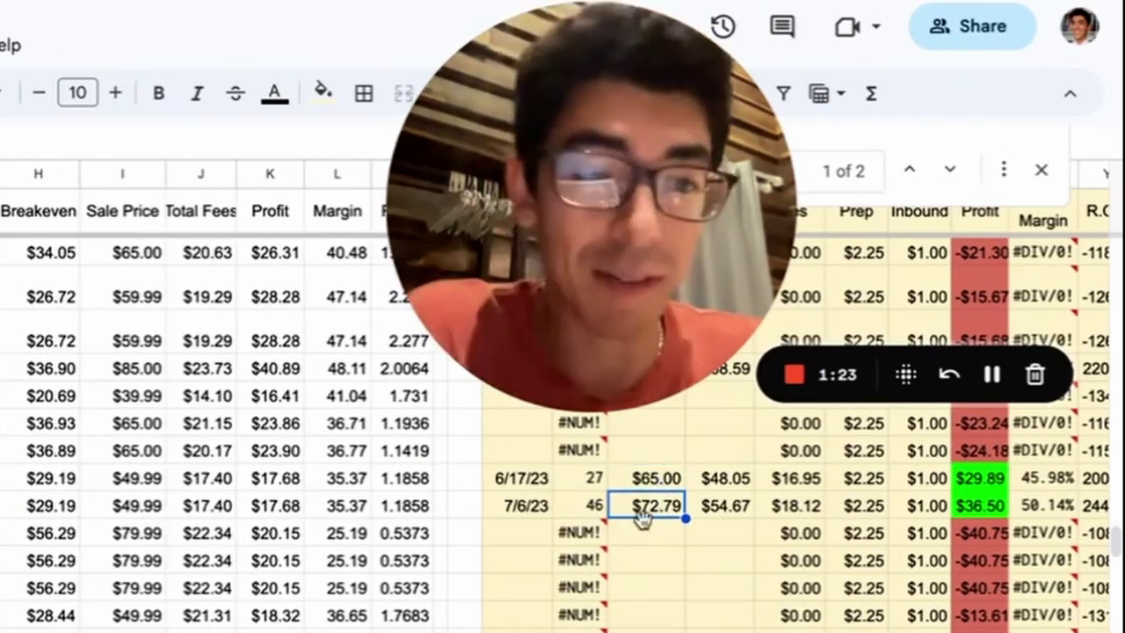
{"action": "left_click", "coordinate": [985, 479]}
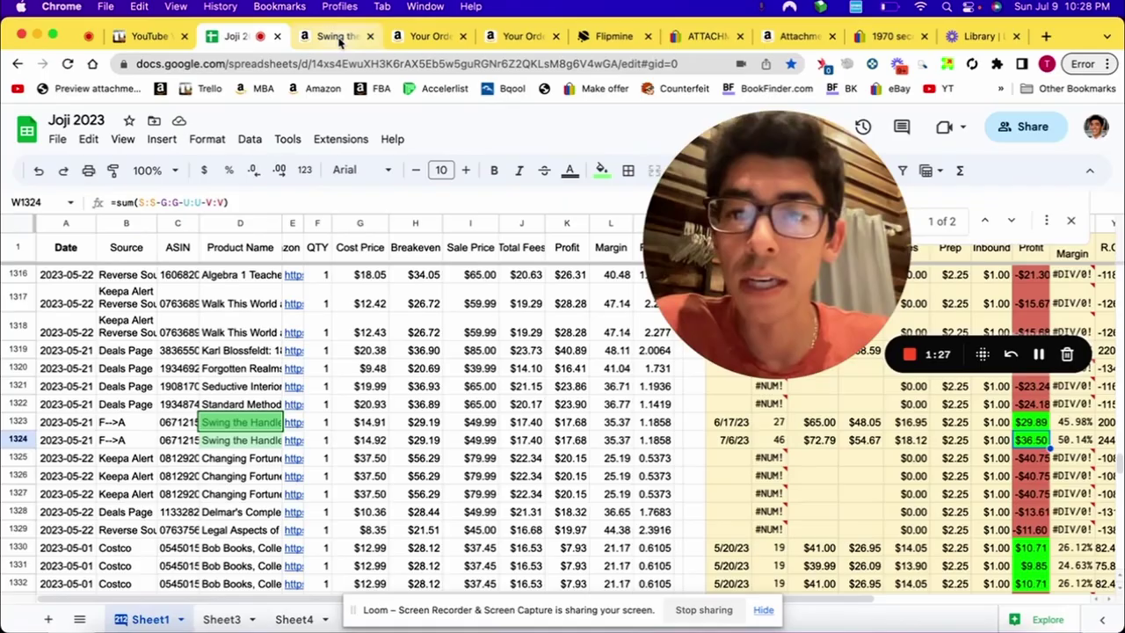
- Check the Swing the Handle Amazon listing against its May 21, 2023 purchases in the order history
{"action": "left_click", "coordinate": [337, 36]}
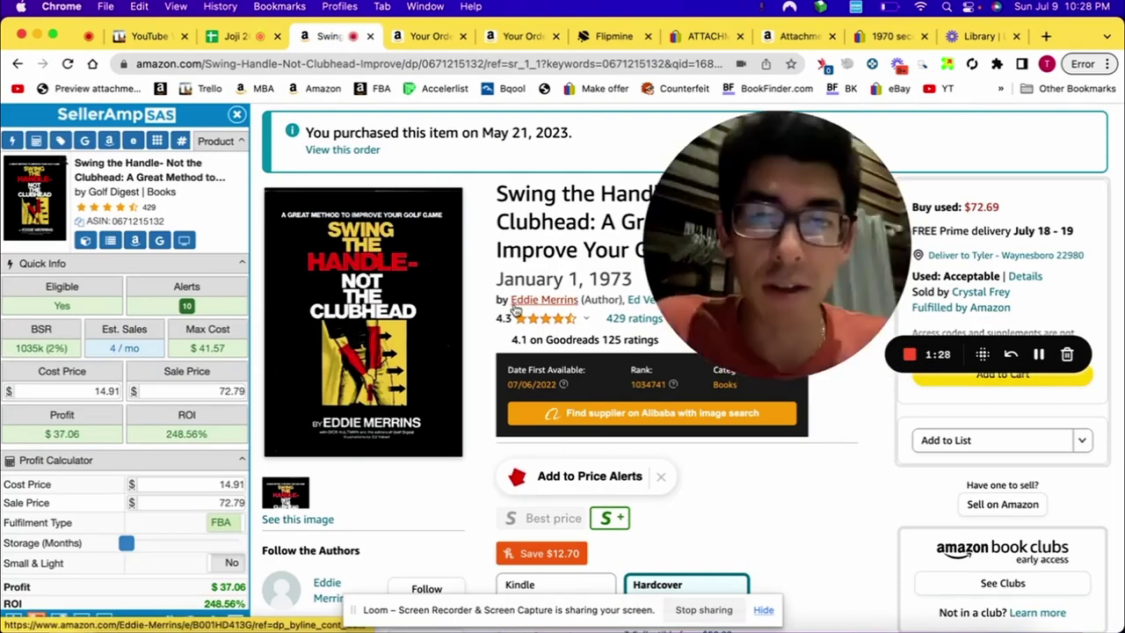
{"action": "scroll", "coordinate": [515, 310], "scroll_direction": "down", "scroll_amount": 10}
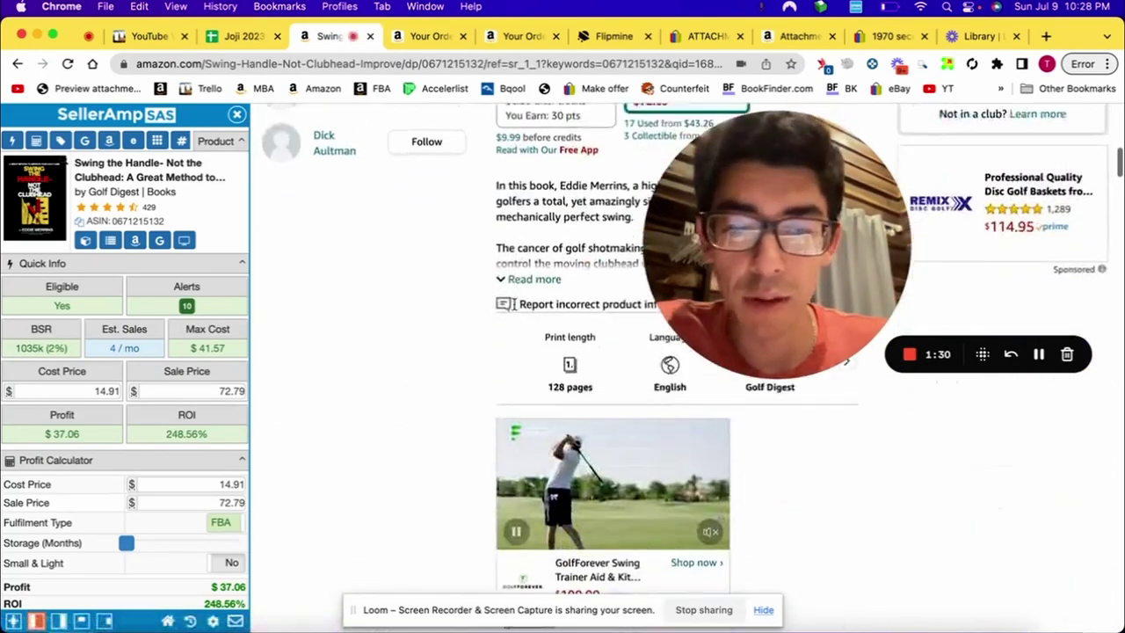
{"action": "scroll", "coordinate": [516, 310], "scroll_direction": "up", "scroll_amount": 10}
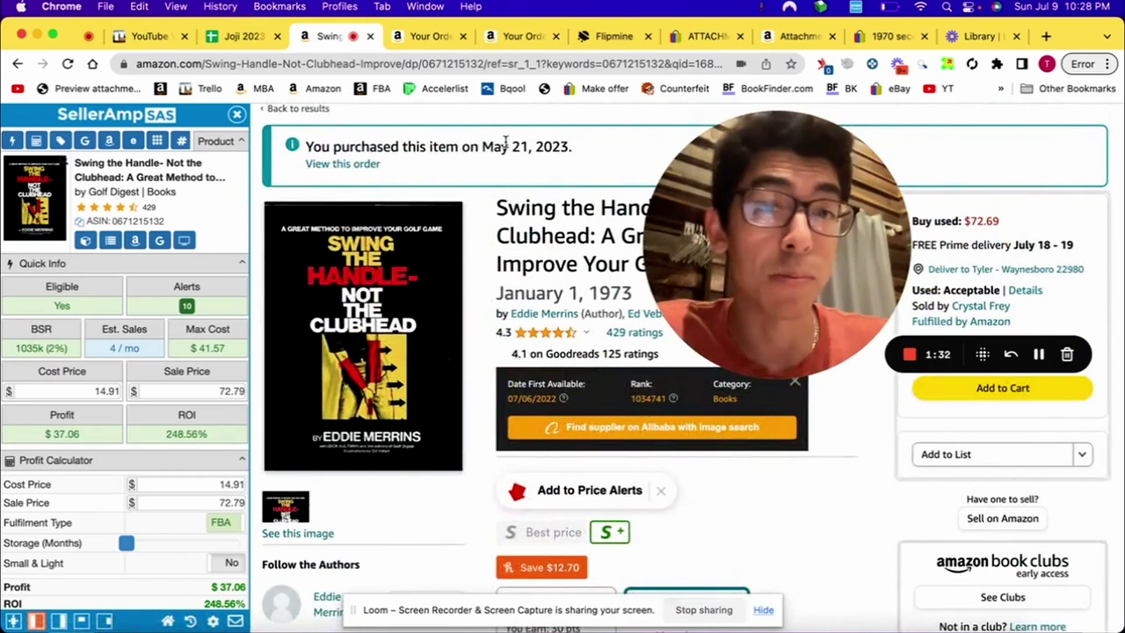
{"action": "left_click", "coordinate": [429, 36]}
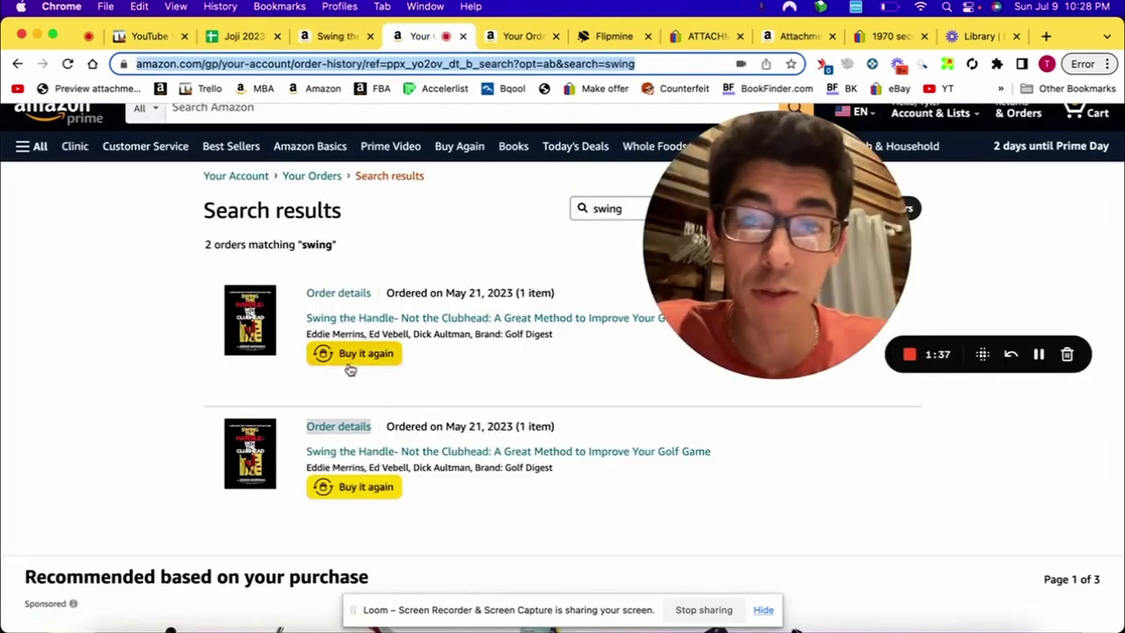
{"action": "left_click", "coordinate": [513, 35]}
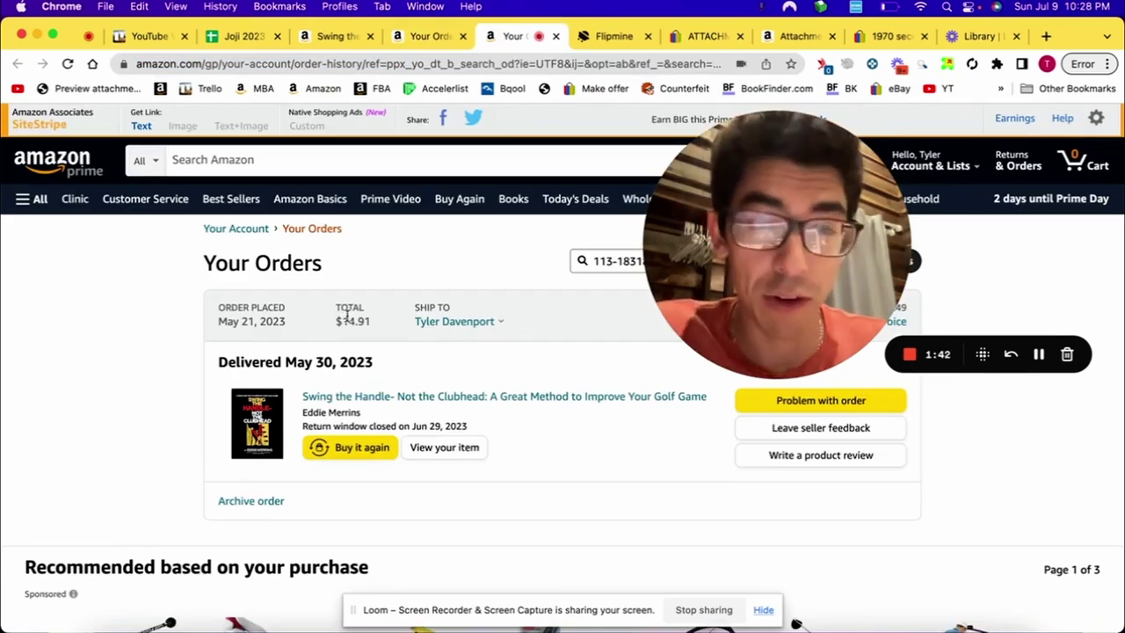
- Zoom the Swing the Handle listing's price history chart to about May 5–23 and reset it to the full range
{"action": "left_click", "coordinate": [330, 36]}
{"action": "scroll", "coordinate": [510, 425], "scroll_direction": "down", "scroll_amount": 15}
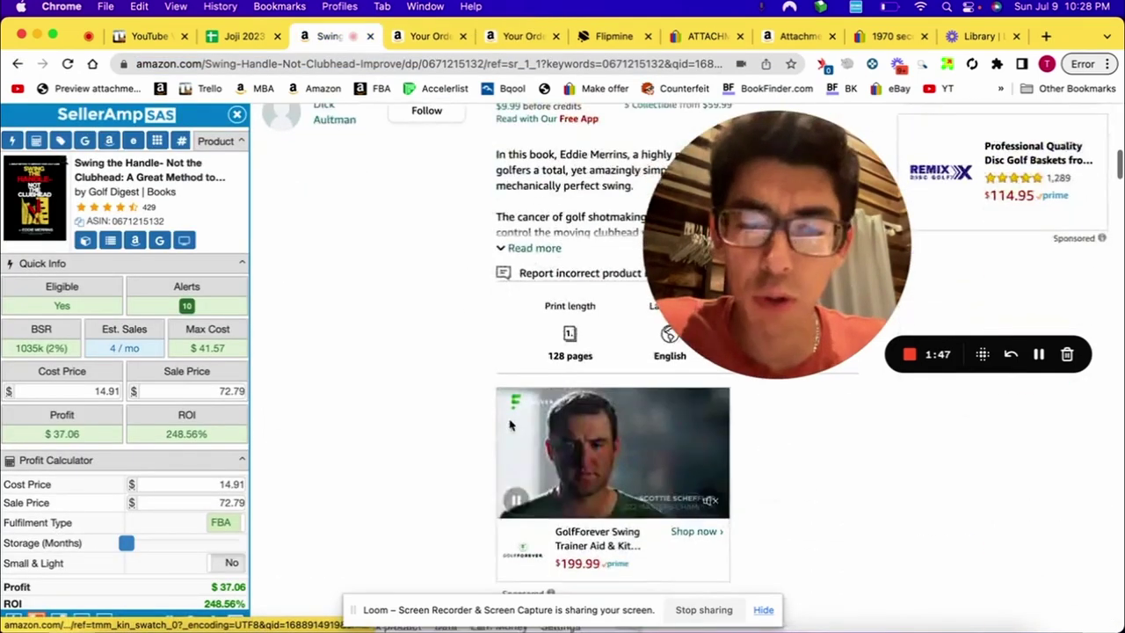
{"action": "scroll", "coordinate": [510, 425], "scroll_direction": "up", "scroll_amount": 2}
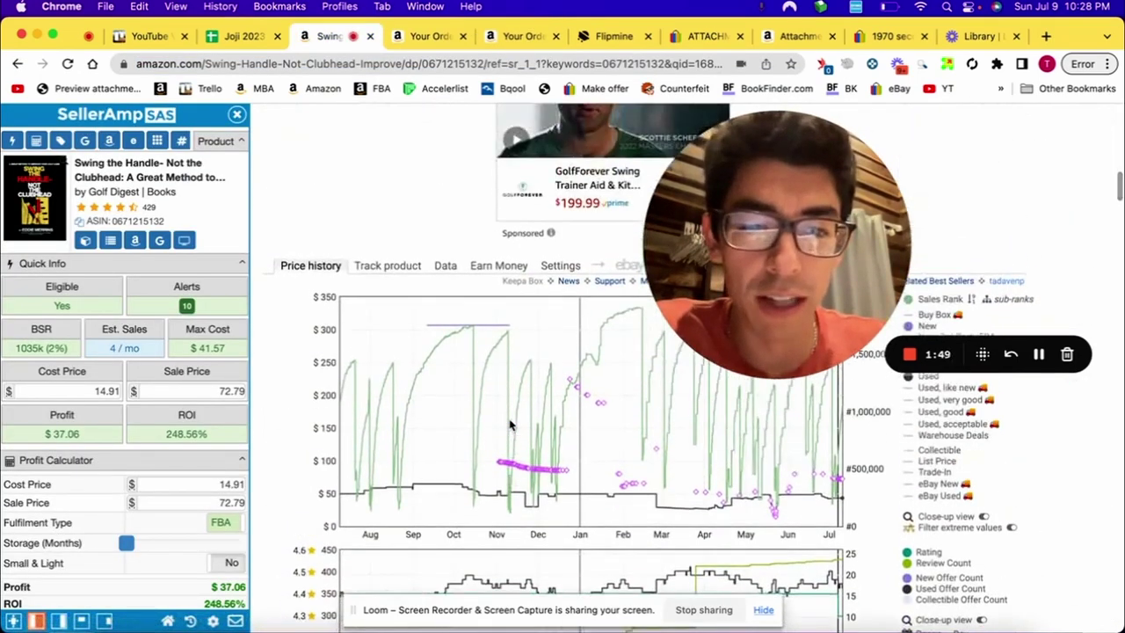
{"action": "scroll", "coordinate": [509, 425], "scroll_direction": "down", "scroll_amount": 1}
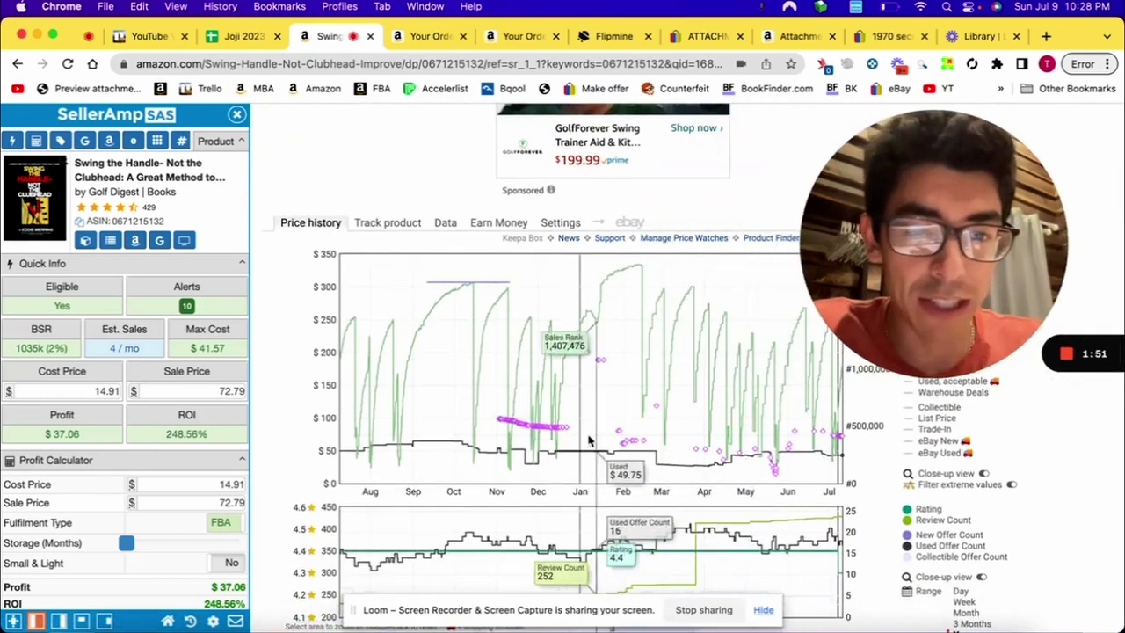
{"action": "left_click_drag", "start_coordinate": [519, 450], "coordinate": [776, 452]}
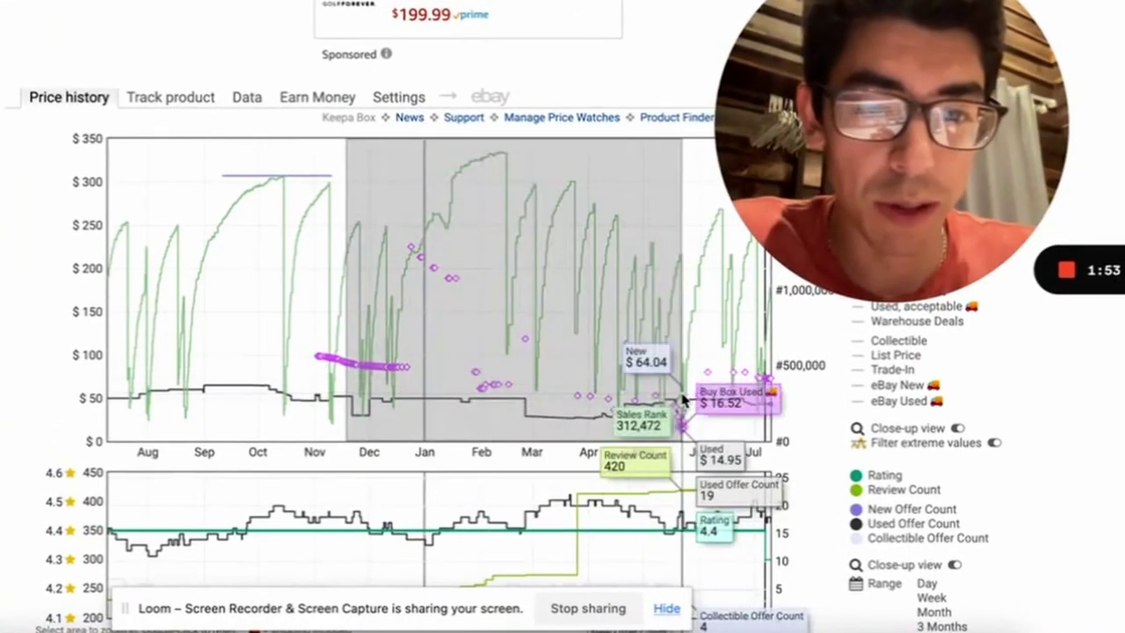
{"action": "left_click_drag", "start_coordinate": [684, 397], "coordinate": [765, 406]}
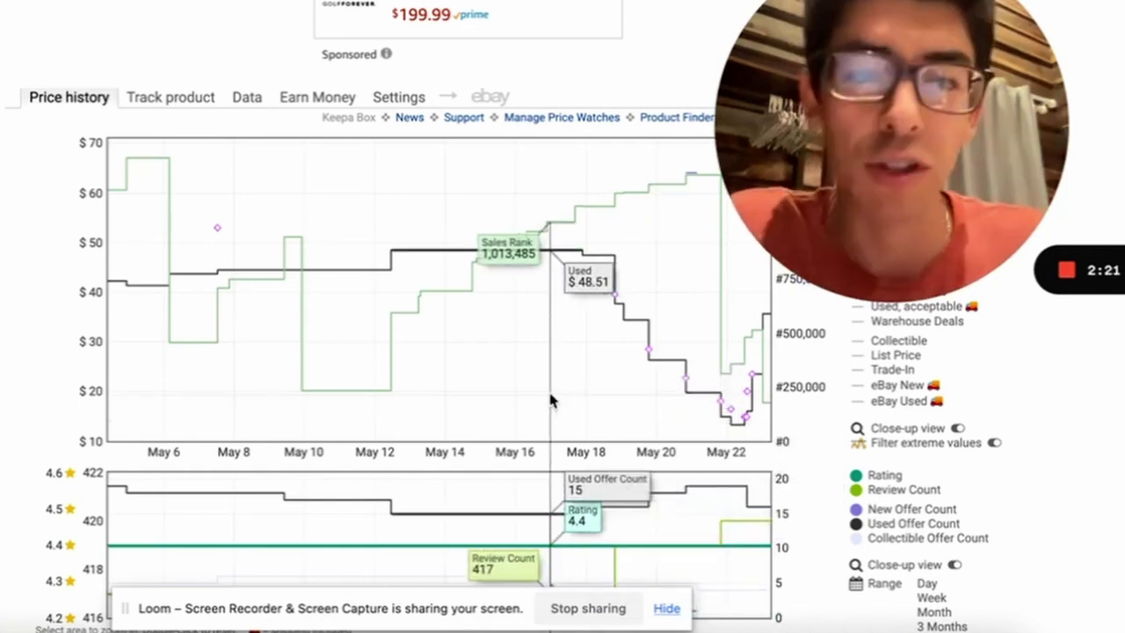
{"action": "double_click", "coordinate": [551, 398]}
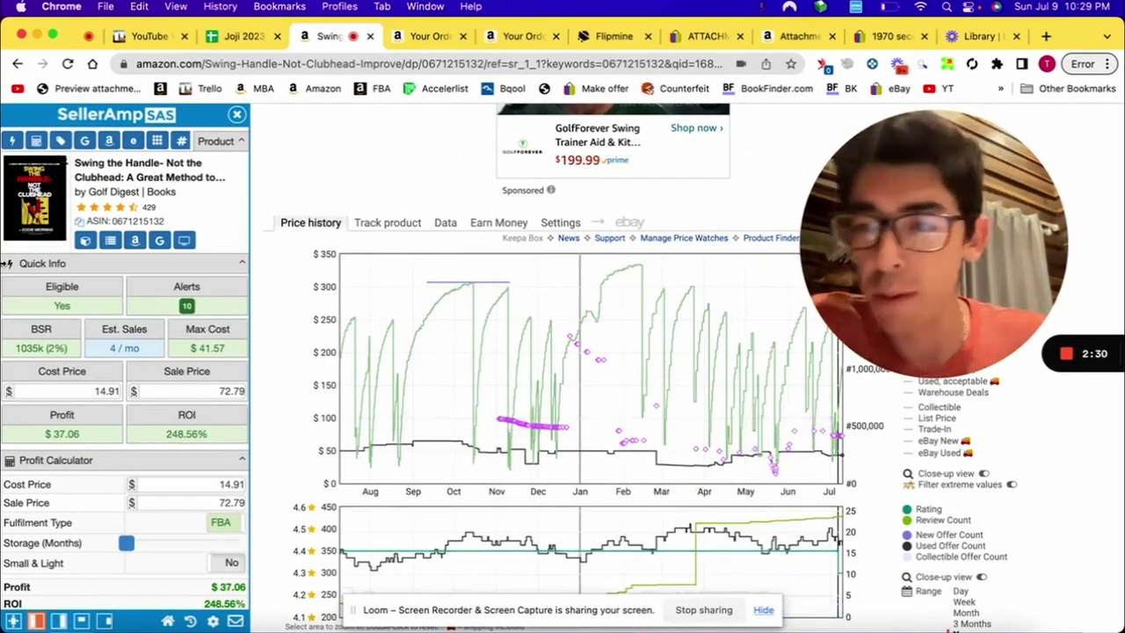
- Open the Seller Central orders for Swing the Handle from the SellerAmp tools
{"action": "scroll", "coordinate": [123, 413], "scroll_direction": "down", "scroll_amount": 10}
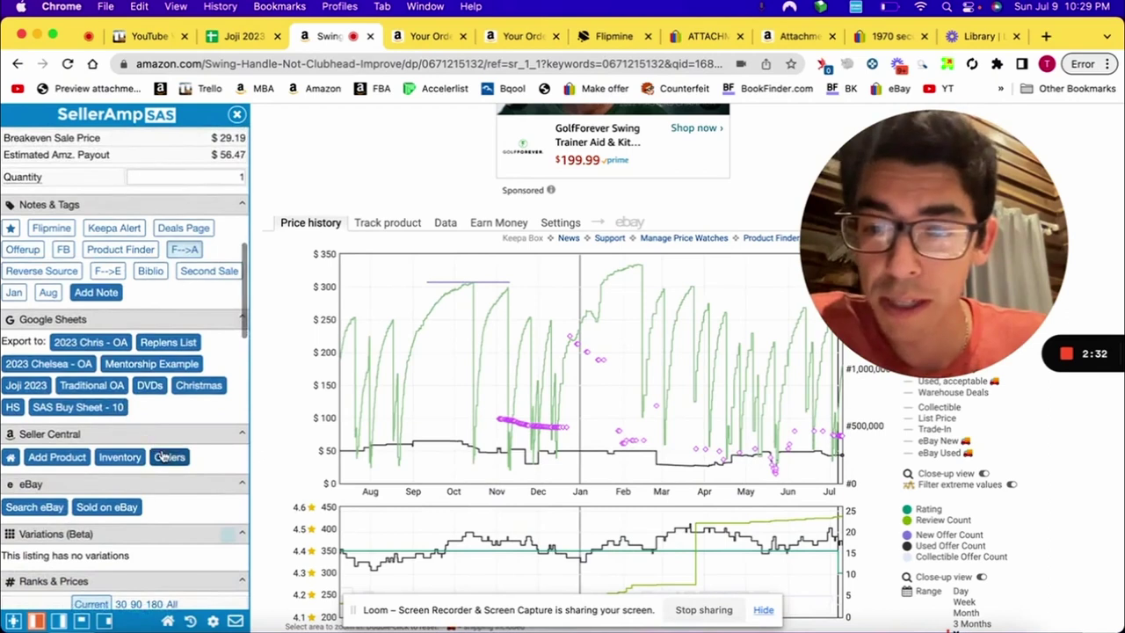
{"action": "left_click", "coordinate": [169, 457]}
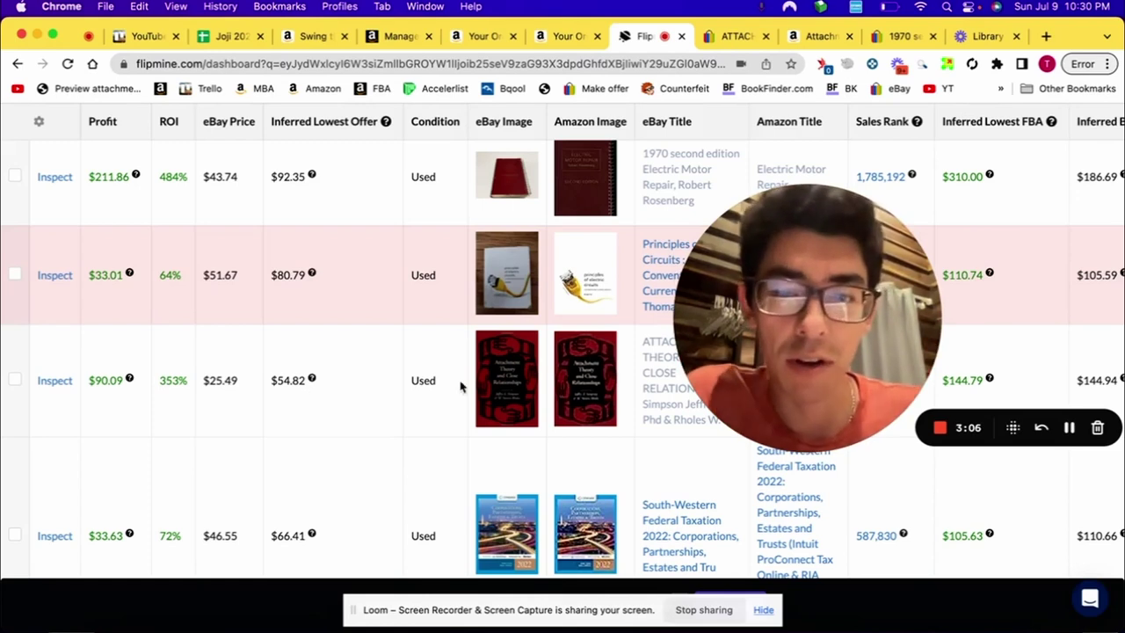
- View the eBay listing for Attachment Theory and Close Relationships found through Flipmine
{"action": "left_click_drag", "start_coordinate": [795, 305], "coordinate": [426, 305]}
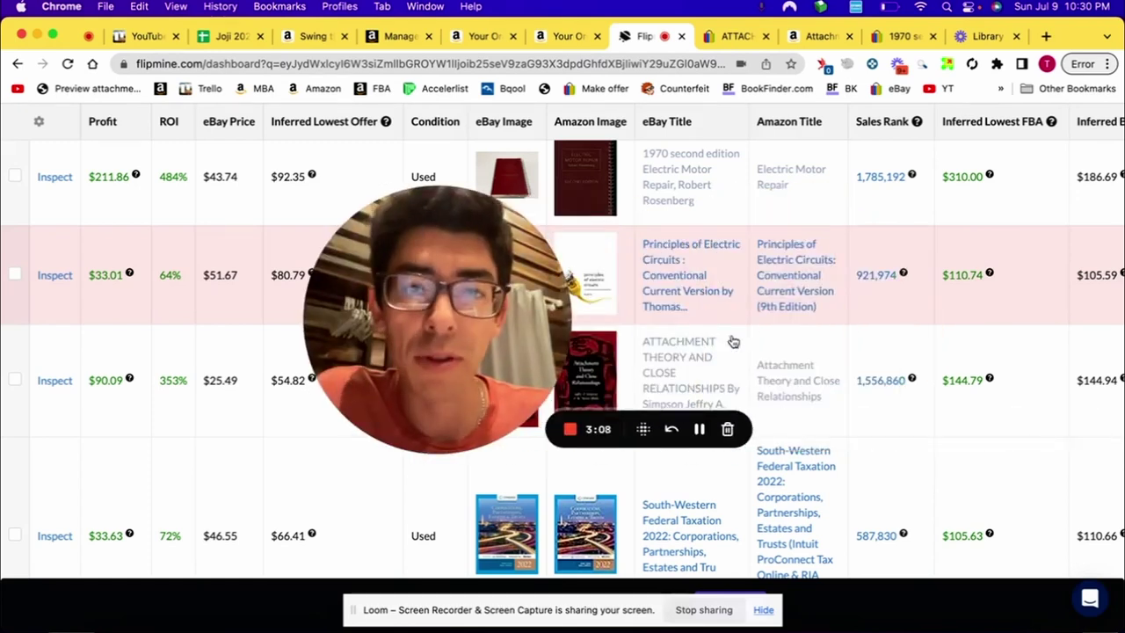
{"action": "left_click", "coordinate": [737, 36]}
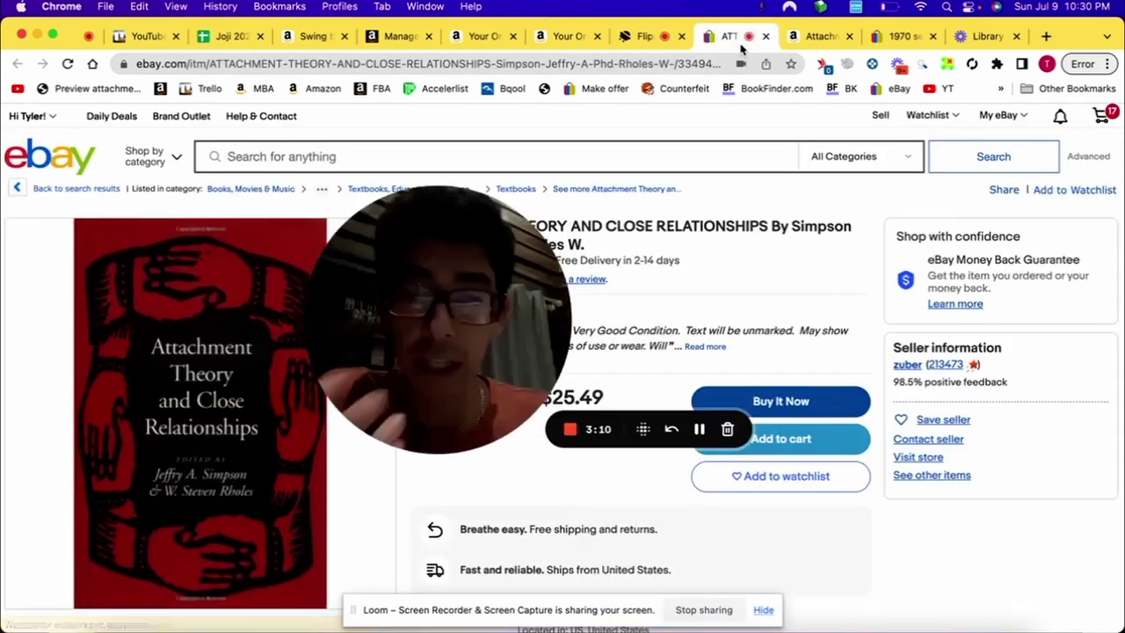
{"action": "left_click_drag", "start_coordinate": [483, 299], "coordinate": [884, 283]}
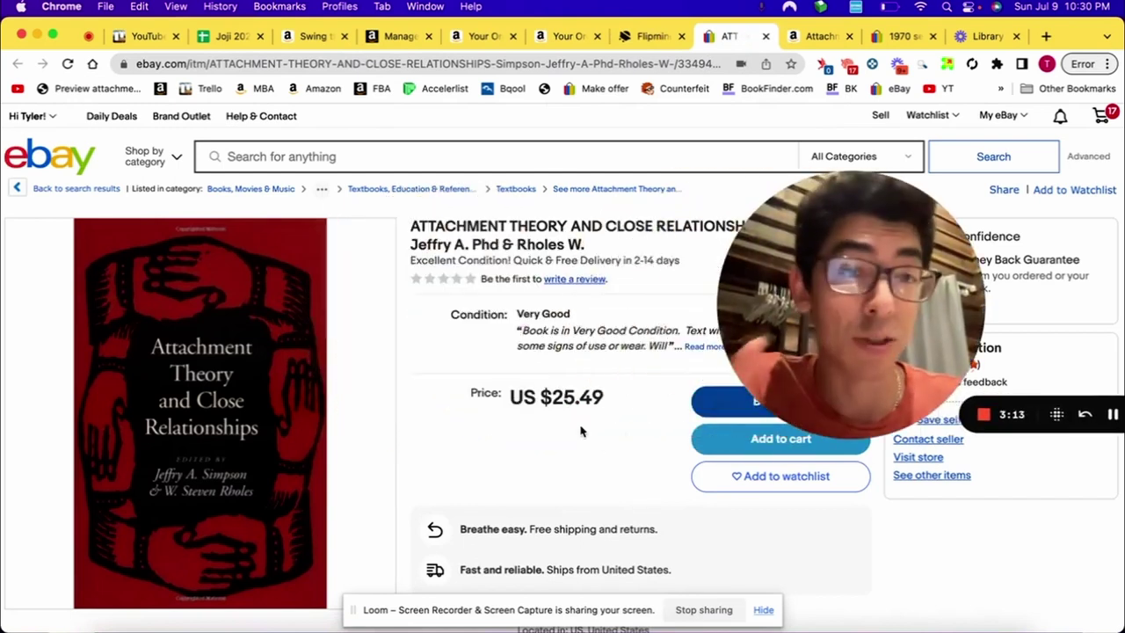
- Examine the Amazon listing for Attachment Theory and Close Relationships, including its used offers and price history chart
{"action": "left_click", "coordinate": [818, 39]}
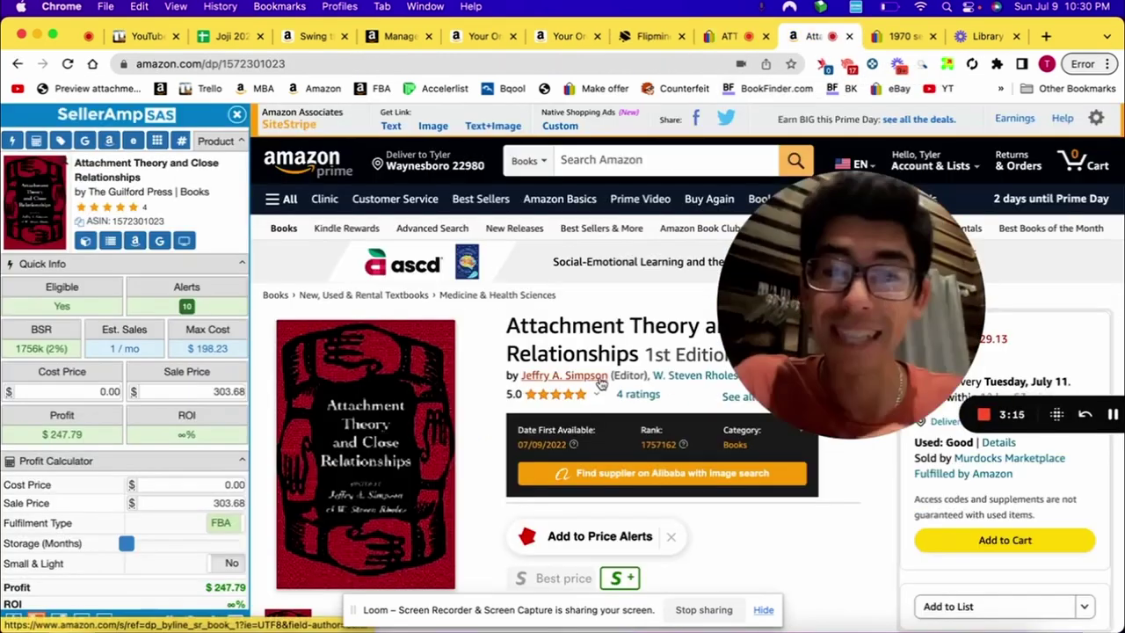
{"action": "scroll", "coordinate": [585, 408], "scroll_direction": "down", "scroll_amount": 5}
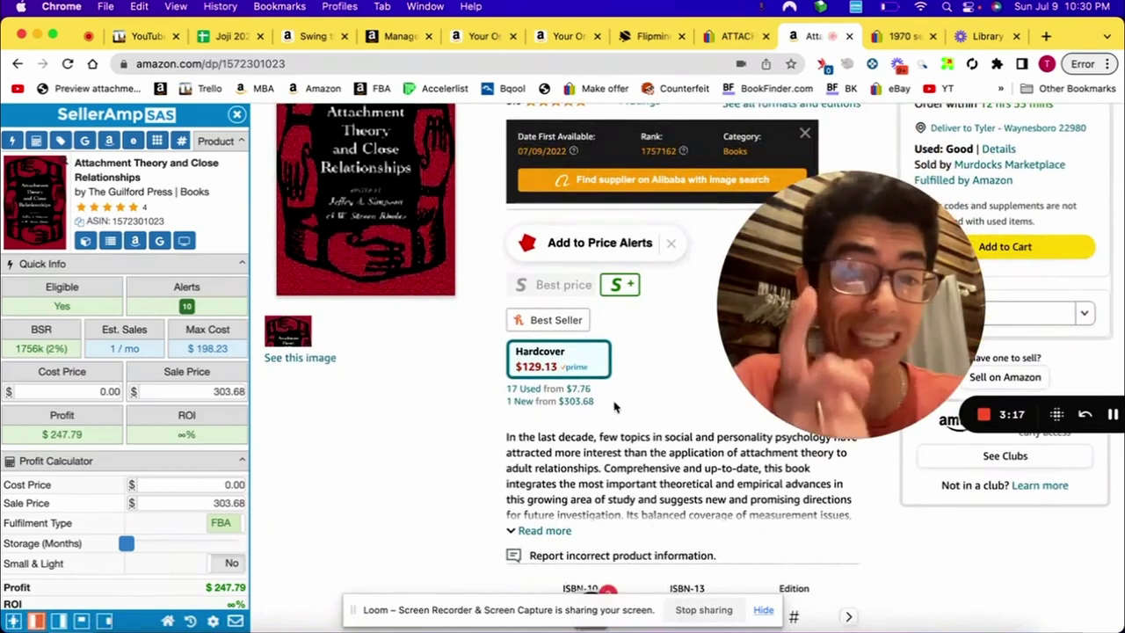
{"action": "scroll", "coordinate": [615, 407], "scroll_direction": "down", "scroll_amount": 2}
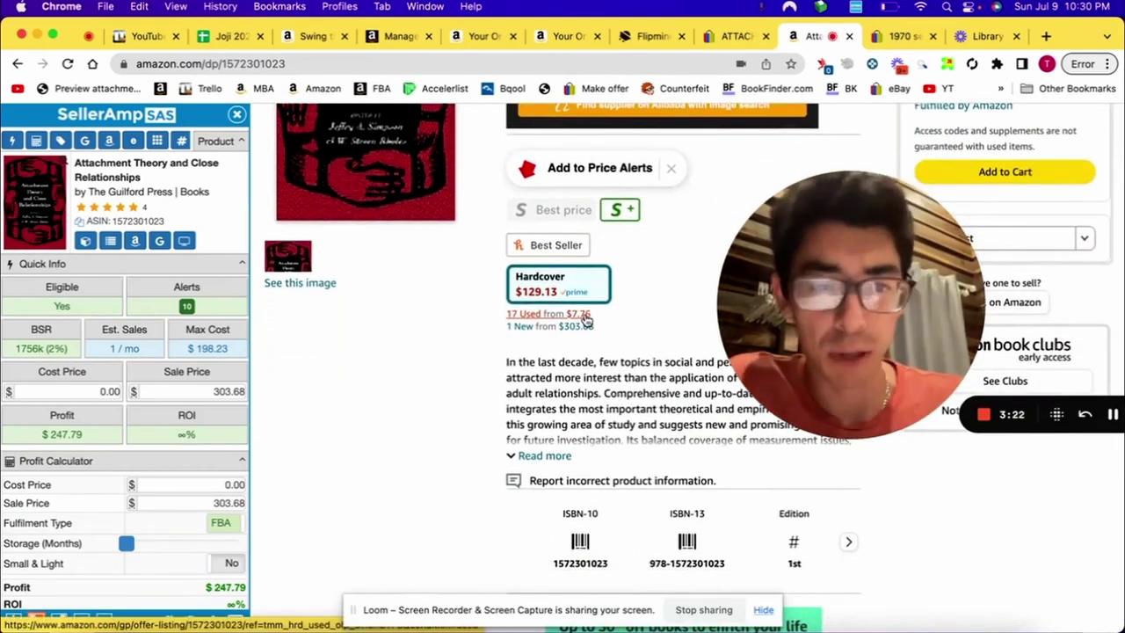
{"action": "scroll", "coordinate": [584, 320], "scroll_direction": "down", "scroll_amount": 10}
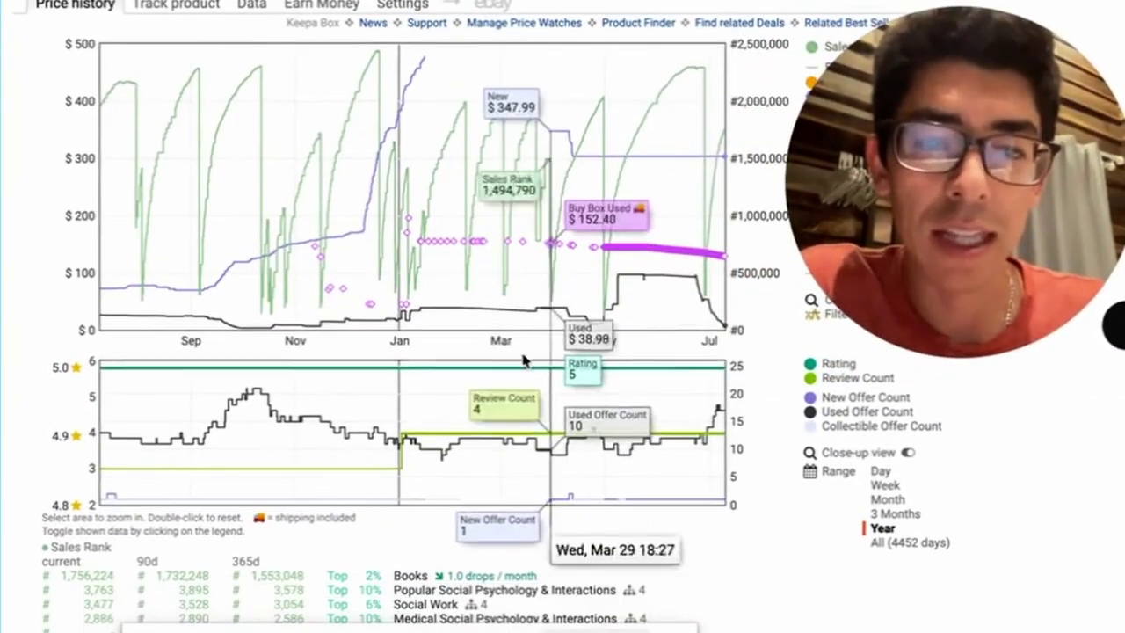
- Zoom the price history to about mid-December through early April and view the offer details of the Buy Box Used point near February 1
{"action": "left_click_drag", "start_coordinate": [398, 324], "coordinate": [573, 322]}
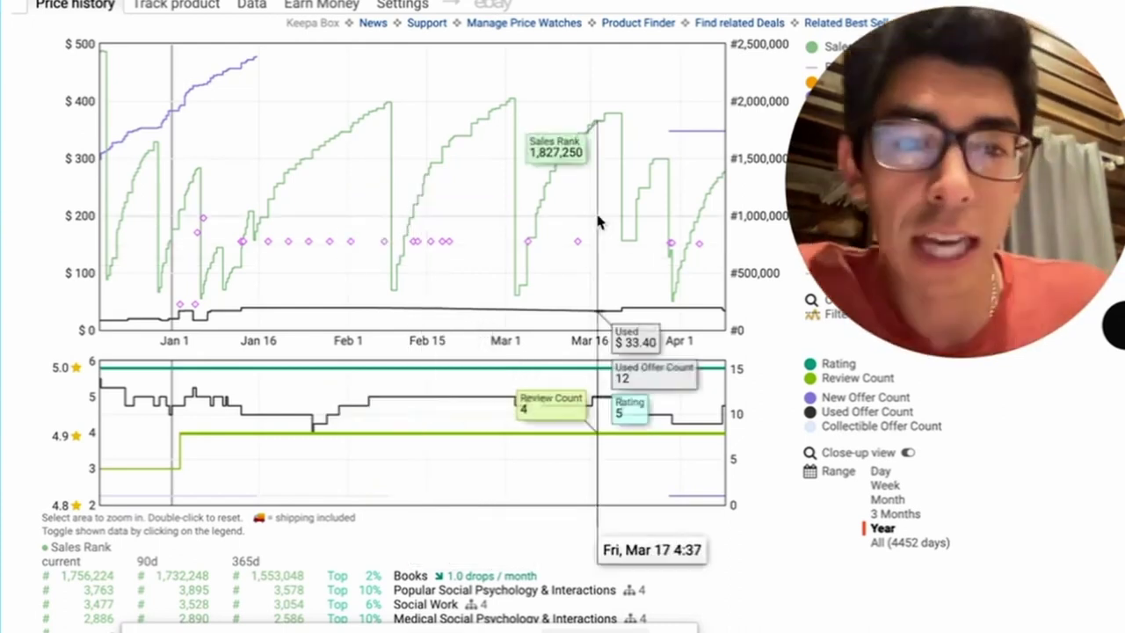
{"action": "left_click_drag", "start_coordinate": [913, 202], "coordinate": [914, 369]}
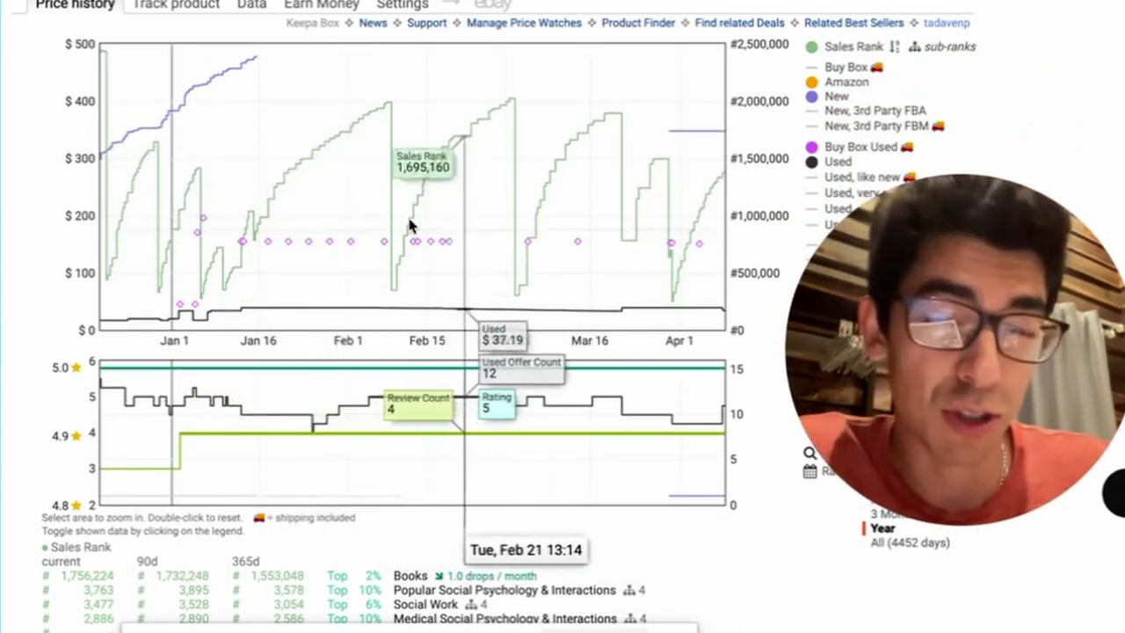
{"action": "left_click", "coordinate": [349, 241]}
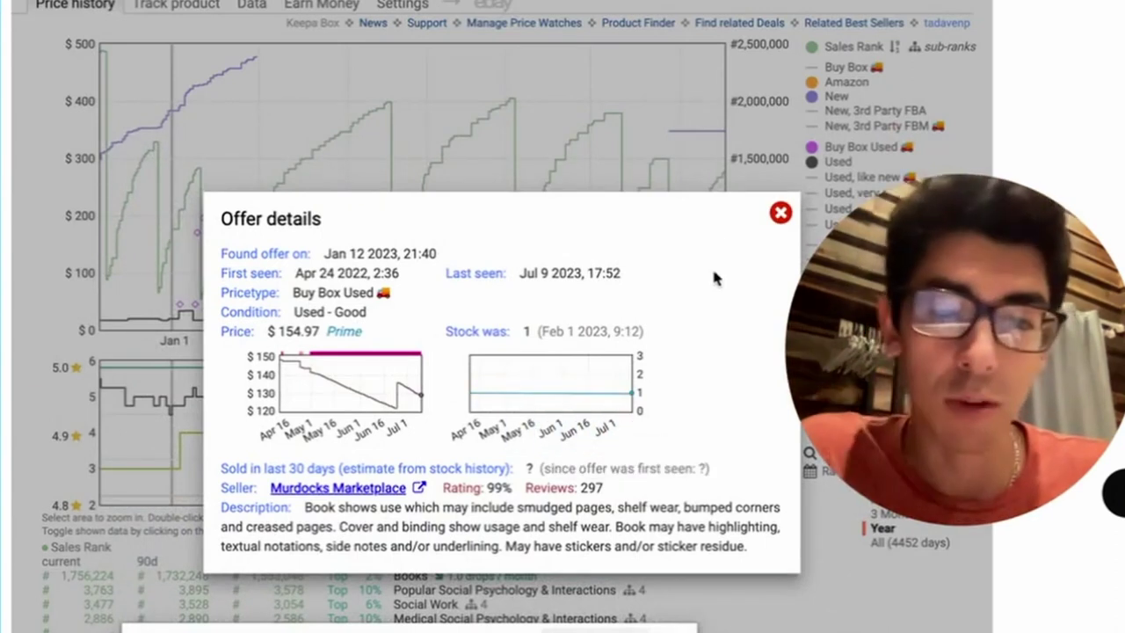
{"action": "left_click", "coordinate": [780, 212]}
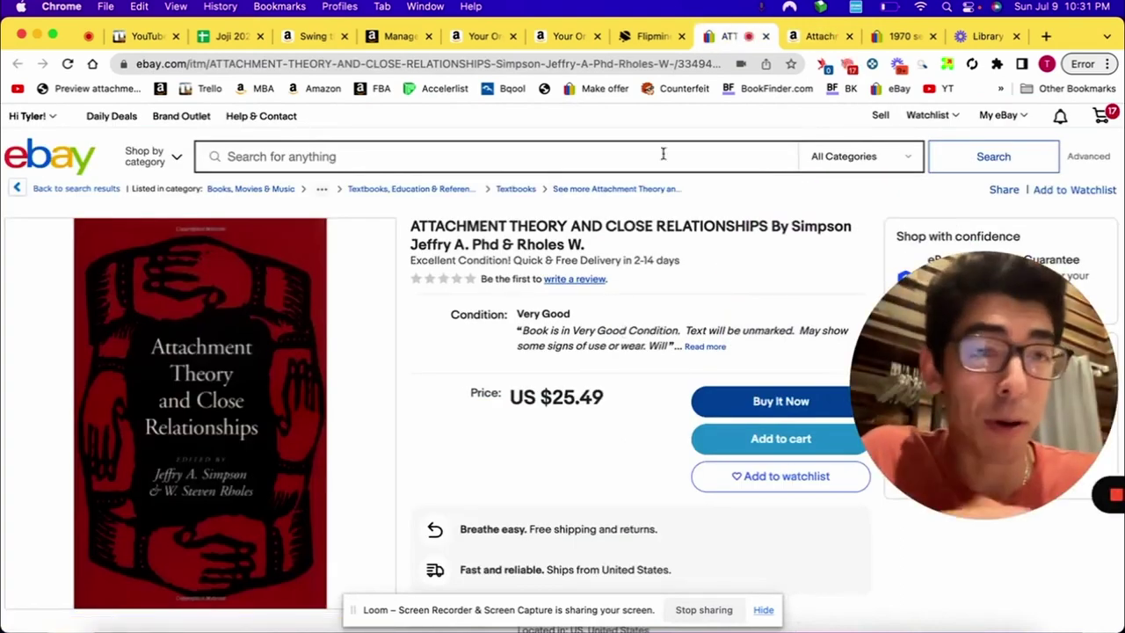
- Return to the Amazon listing for Attachment Theory and Close Relationships and view its list of used offers
{"action": "left_click", "coordinate": [821, 40]}
{"action": "left_click", "coordinate": [580, 325]}
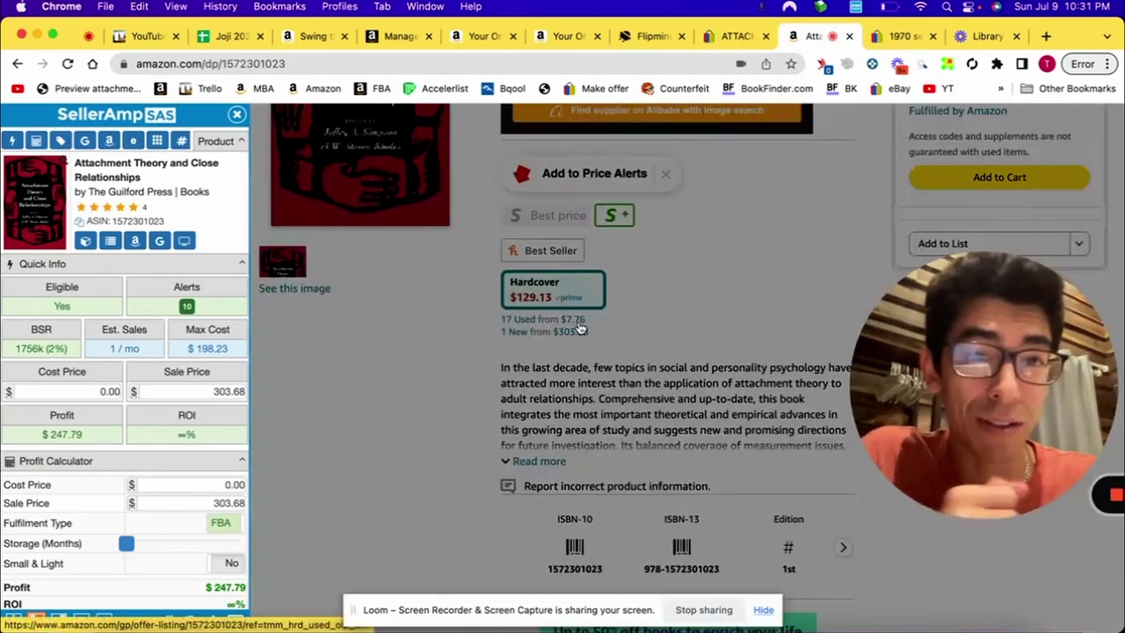
{"action": "left_click_drag", "start_coordinate": [967, 353], "coordinate": [393, 282]}
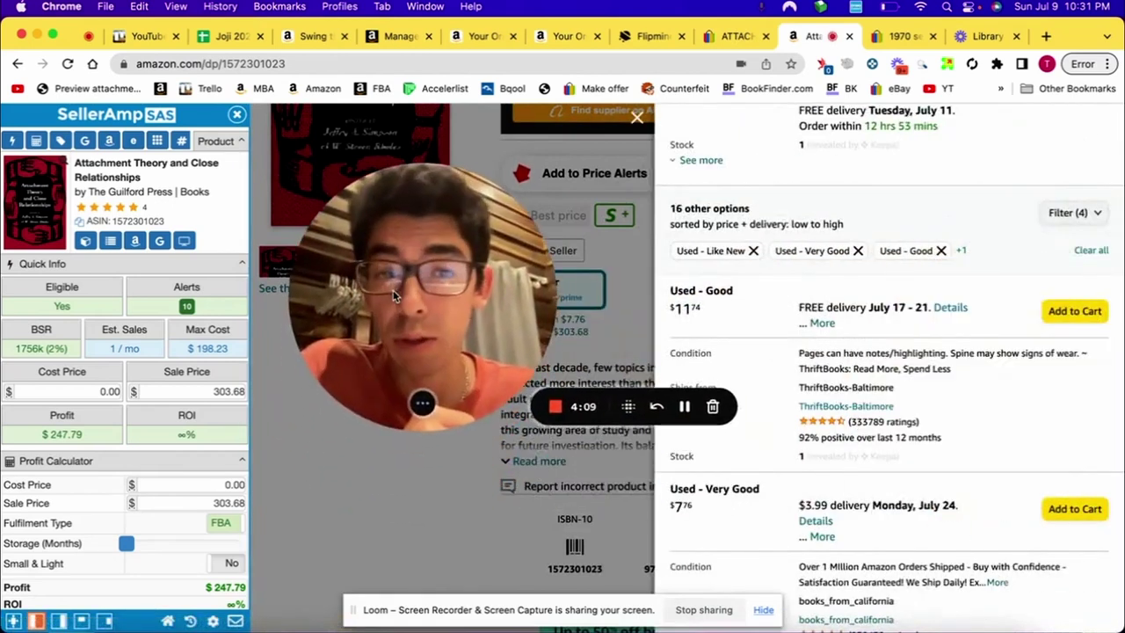
- Compare the prices, conditions and sellers of the other used offers for Attachment Theory and Close Relationships
{"action": "scroll", "coordinate": [824, 427], "scroll_direction": "down", "scroll_amount": 3}
{"action": "scroll", "coordinate": [824, 427], "scroll_direction": "down", "scroll_amount": 8}
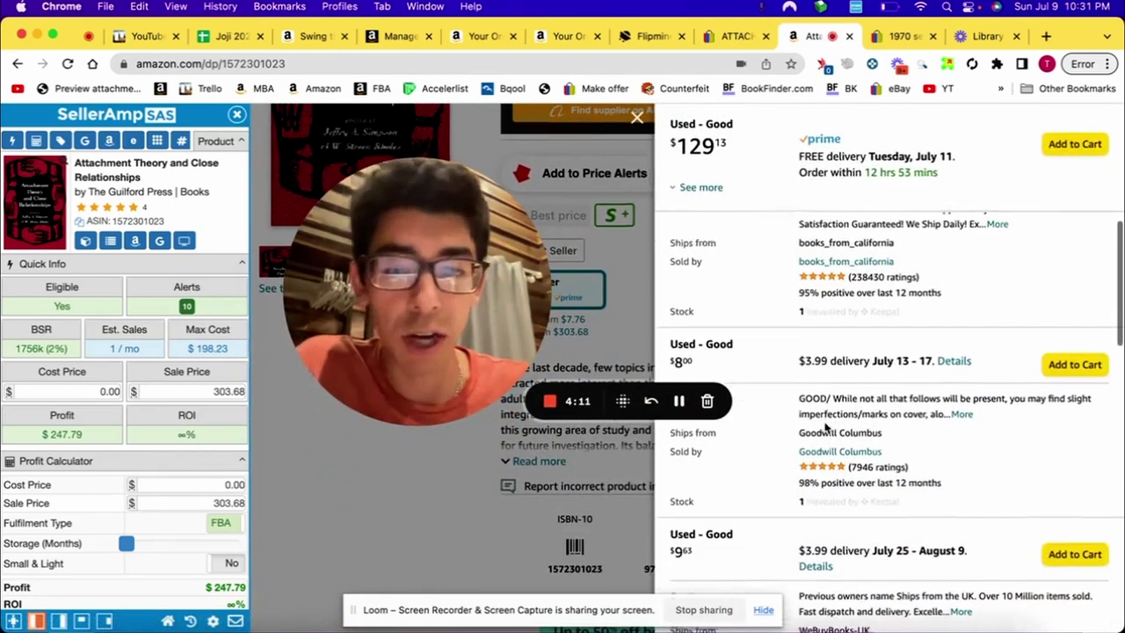
{"action": "scroll", "coordinate": [824, 425], "scroll_direction": "up", "scroll_amount": 10}
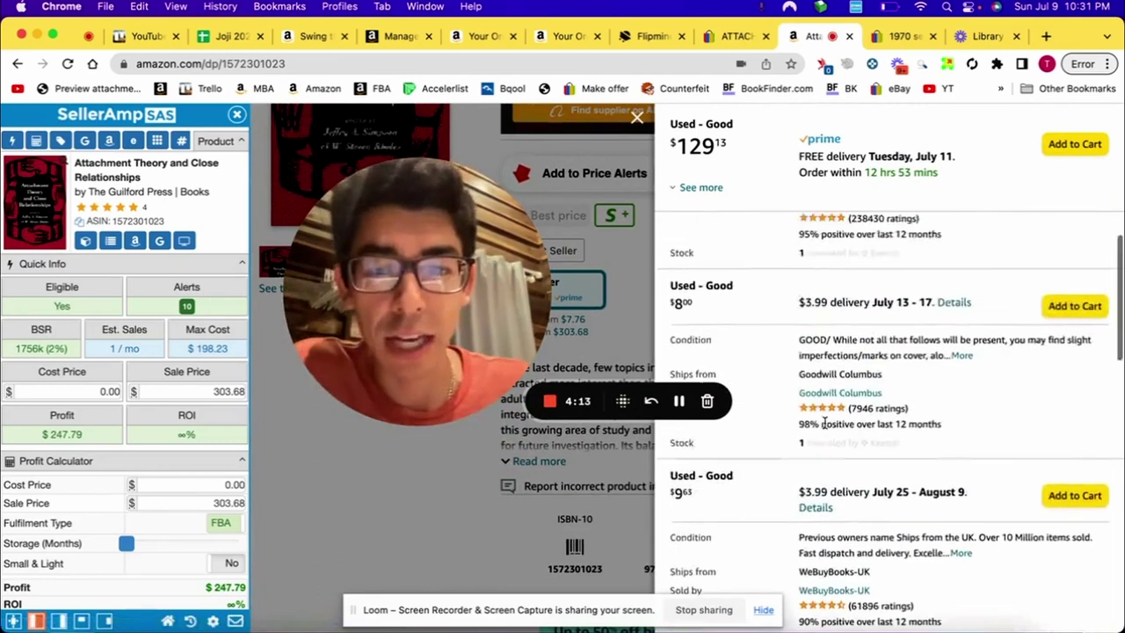
{"action": "scroll", "coordinate": [824, 421], "scroll_direction": "up", "scroll_amount": 3}
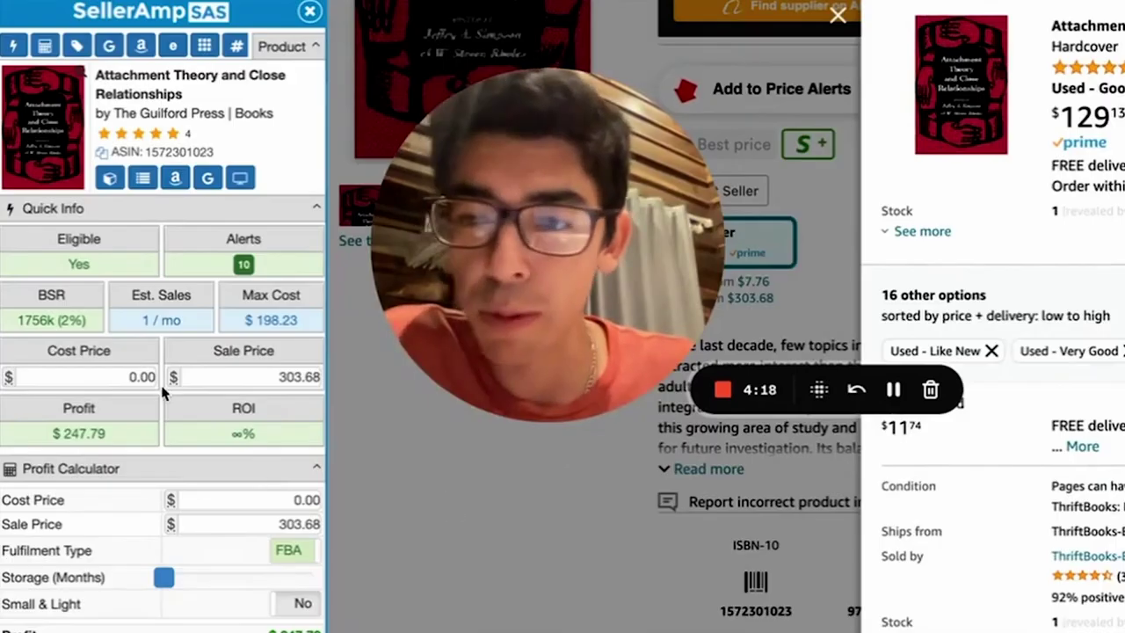
- Set the cost price to 12 and the sale price to 39.99 in the SellerAmp calculator for Attachment Theory and Close Relationships
{"action": "double_click", "coordinate": [141, 376]}
{"action": "type", "text": "12"}
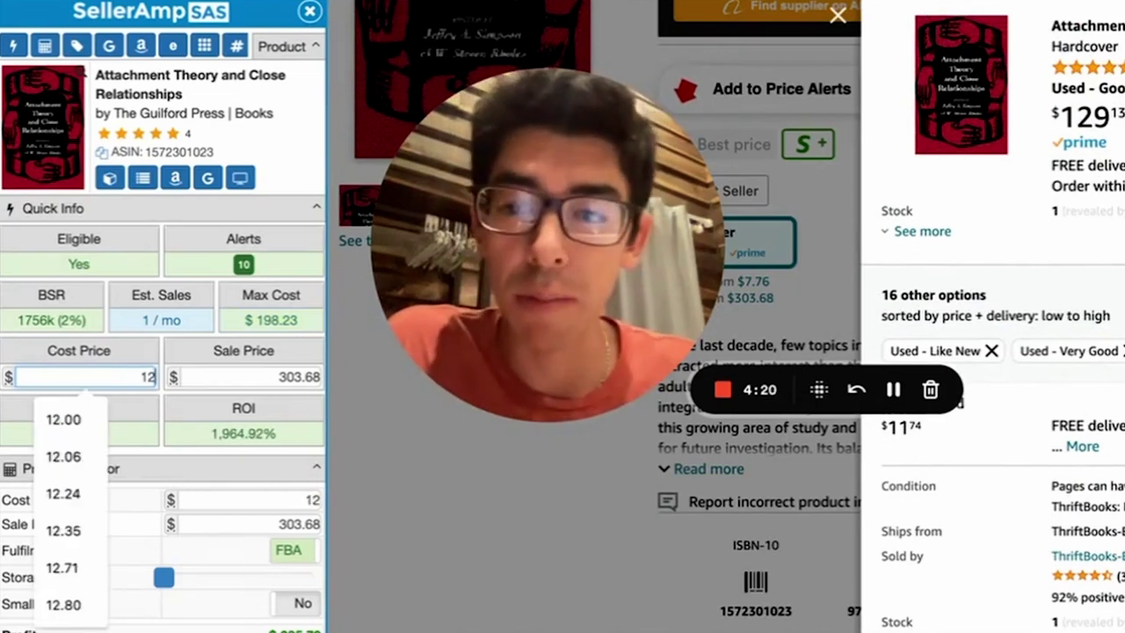
{"action": "key", "text": "Return"}
{"action": "double_click", "coordinate": [279, 376]}
{"action": "type", "text": "3.99"}
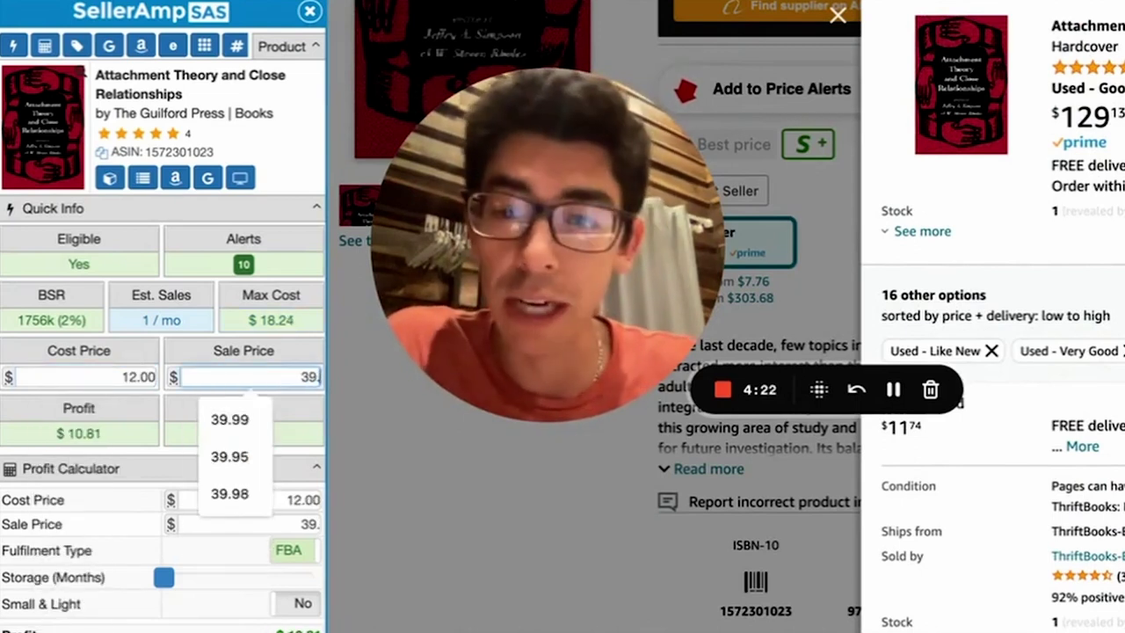
{"action": "key", "text": "Return"}
{"action": "type", "text": "39.99"}
{"action": "key", "text": "Return"}
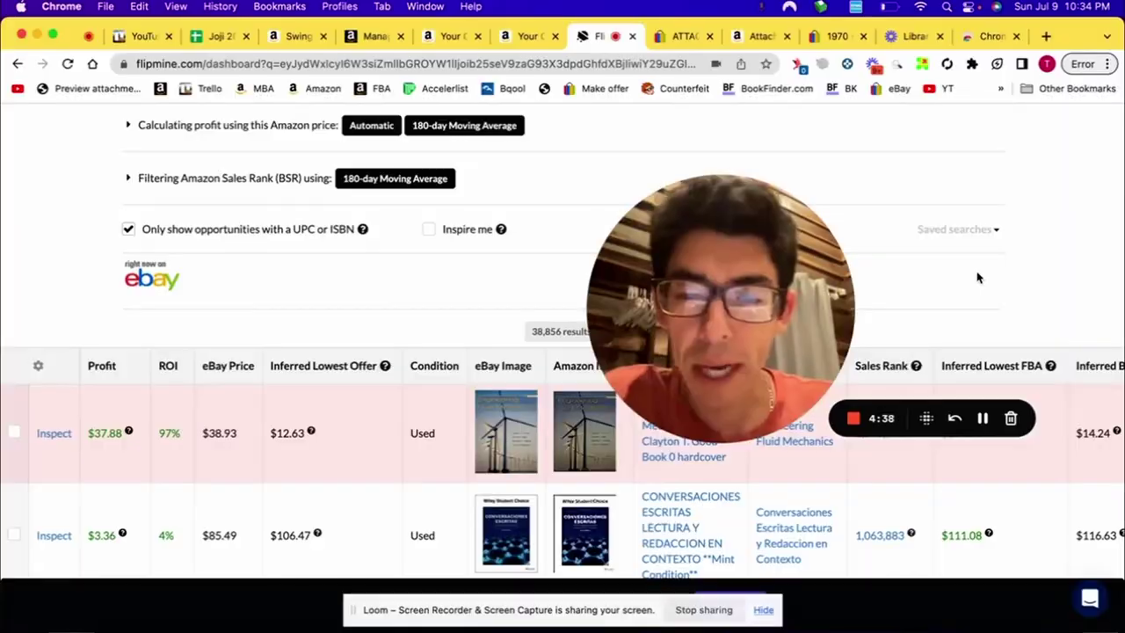
- Switch to Flipmine, reload the book search results and look through the newest opportunities
{"action": "scroll", "coordinate": [350, 299], "scroll_direction": "down", "scroll_amount": 3}
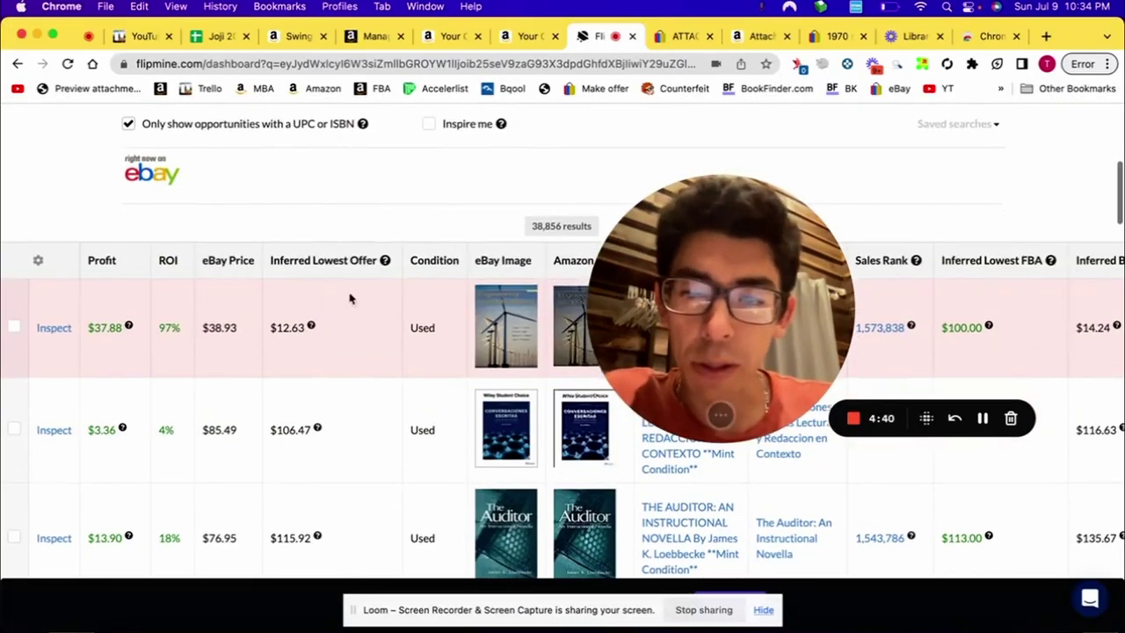
{"action": "scroll", "coordinate": [480, 328], "scroll_direction": "up", "scroll_amount": 3}
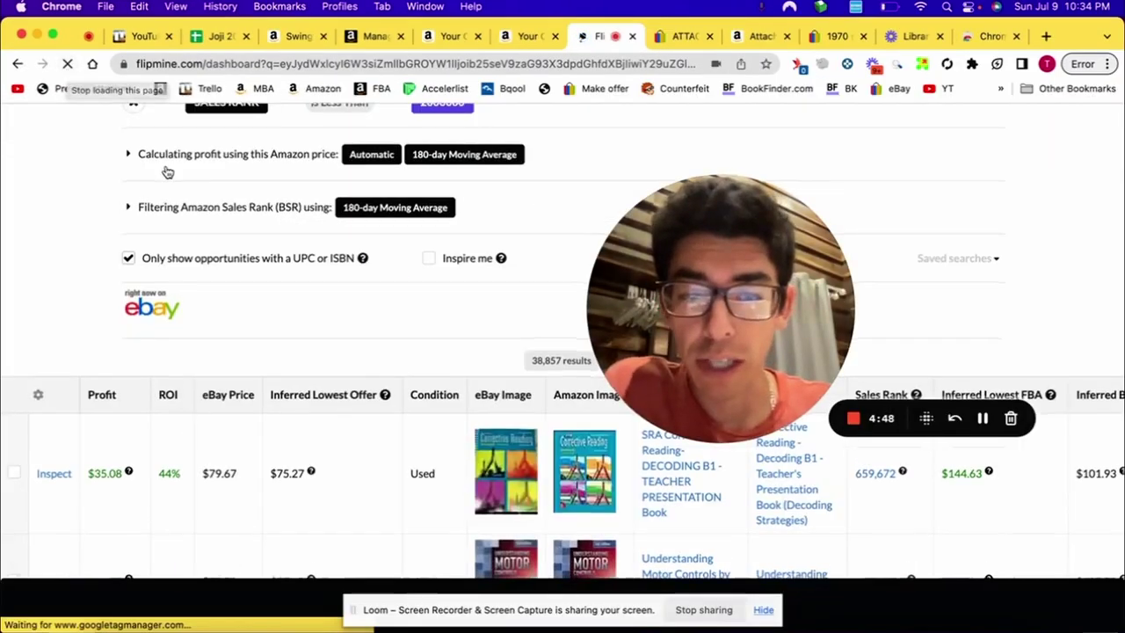
{"action": "scroll", "coordinate": [202, 175], "scroll_direction": "down", "scroll_amount": 5}
{"action": "scroll", "coordinate": [284, 347], "scroll_direction": "down", "scroll_amount": 3}
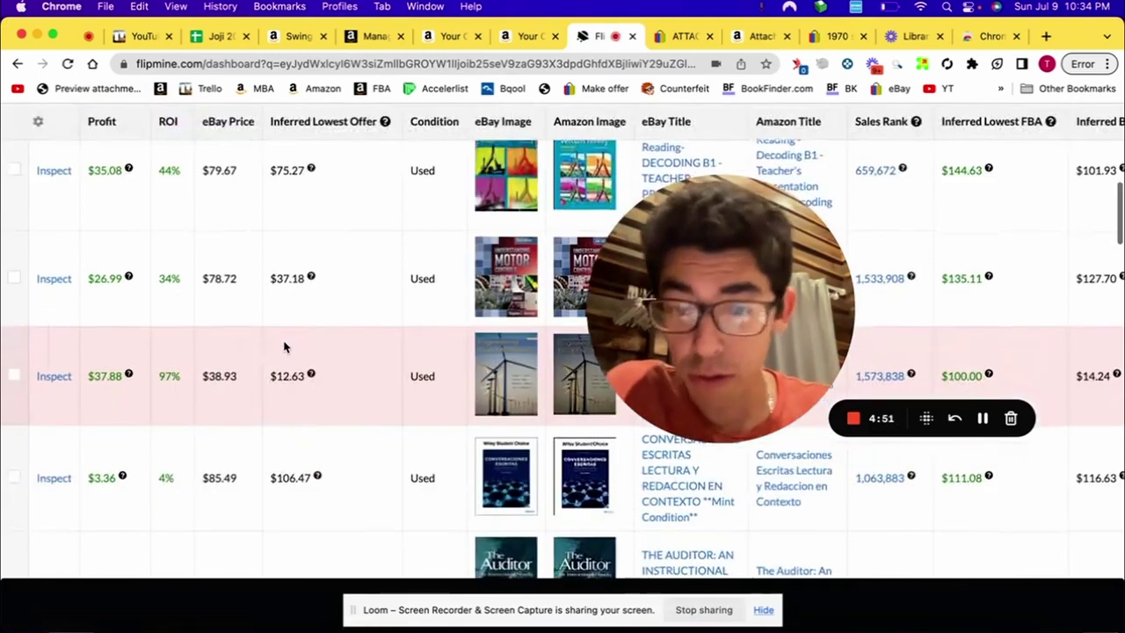
{"action": "scroll", "coordinate": [284, 346], "scroll_direction": "up", "scroll_amount": 6}
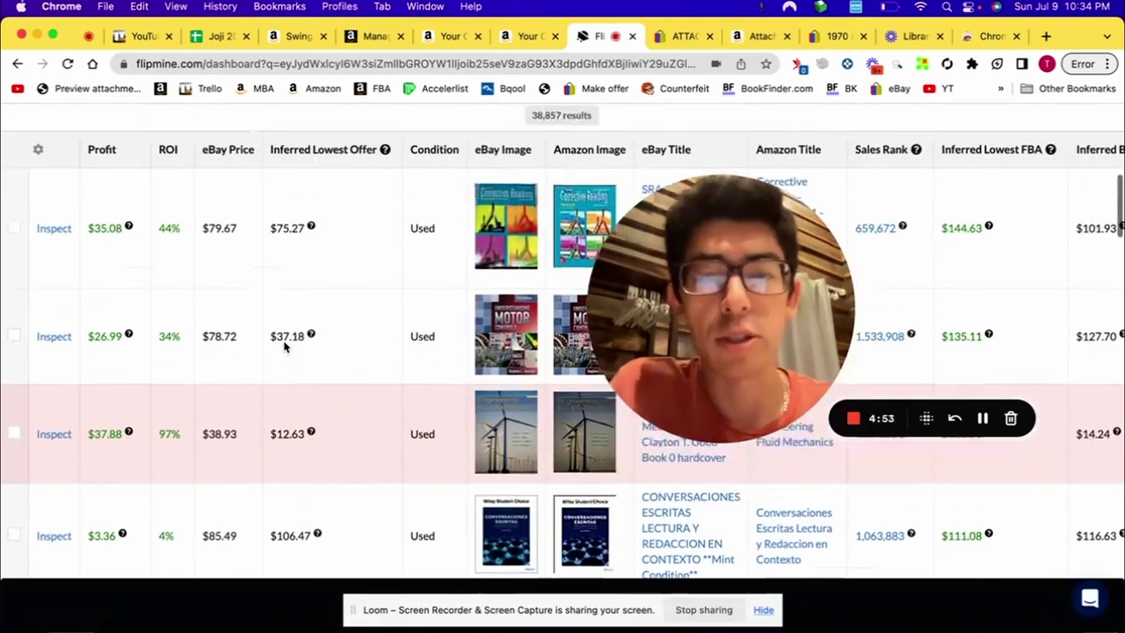
{"action": "scroll", "coordinate": [284, 346], "scroll_direction": "up", "scroll_amount": 4}
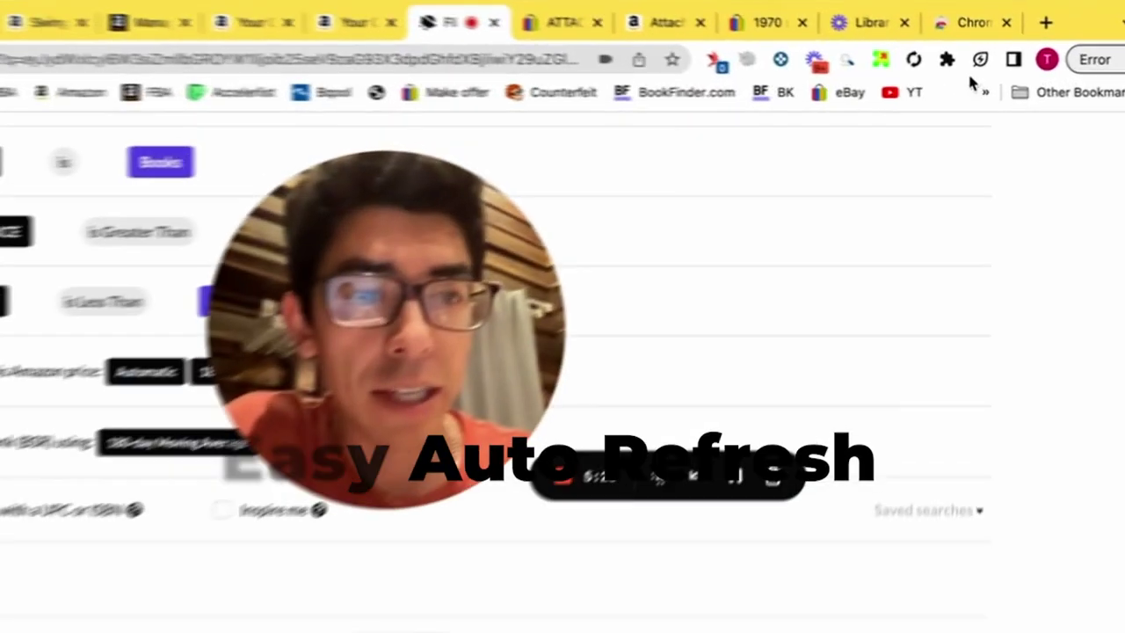
- Start Easy Auto Refresh on the Flipmine results page with a refresh time of 75 seconds
{"action": "left_click", "coordinate": [946, 59]}
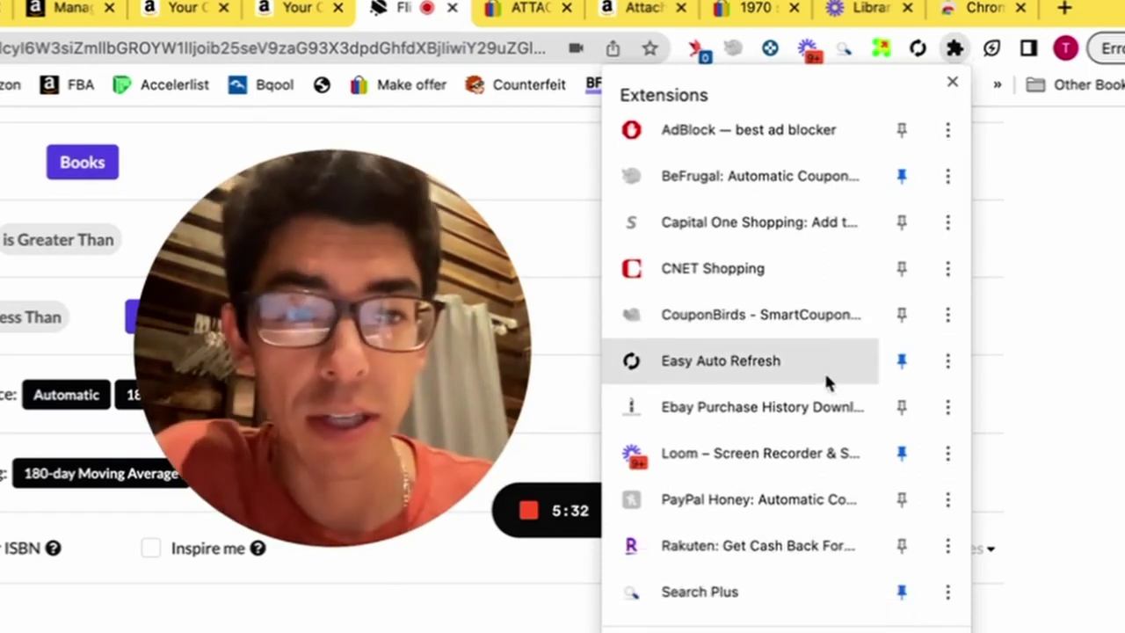
{"action": "left_click", "coordinate": [722, 367]}
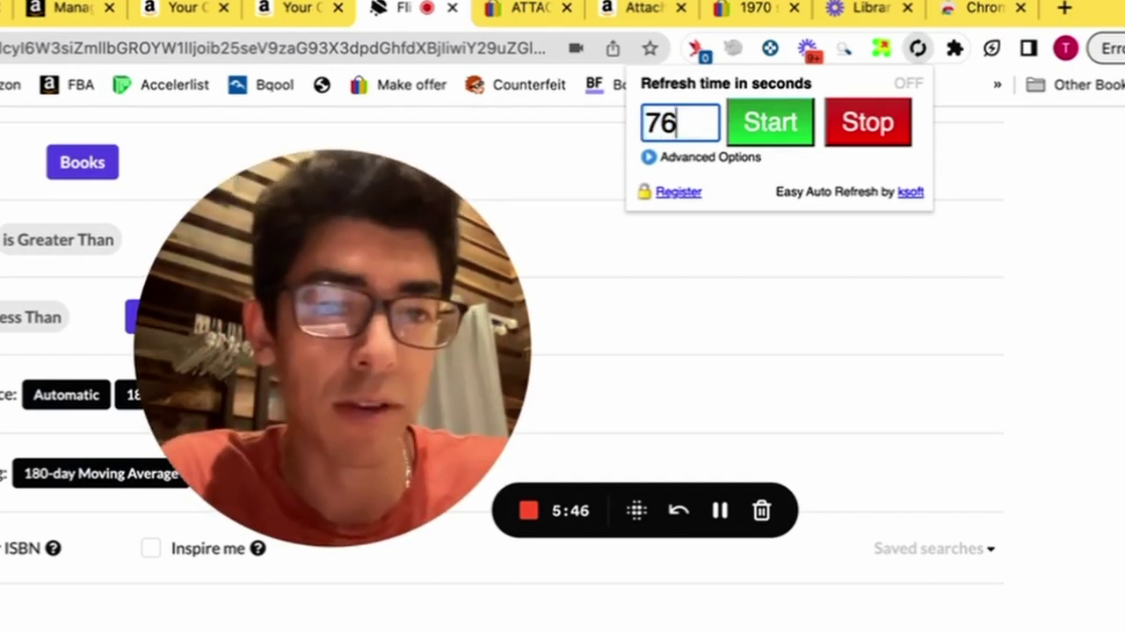
{"action": "type", "text": "5"}
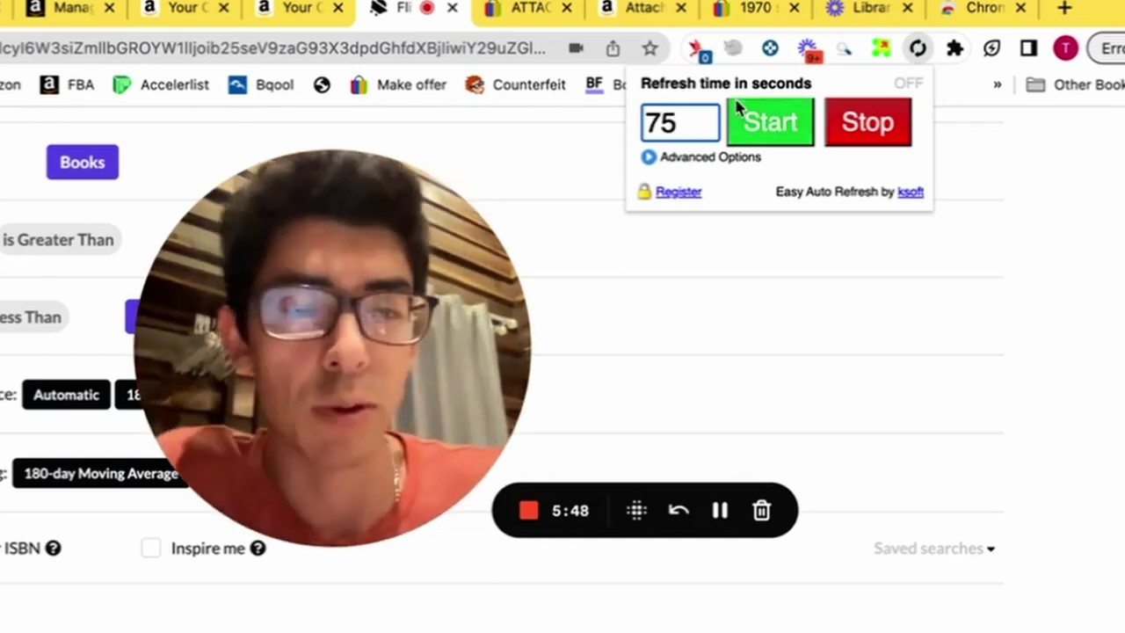
{"action": "left_click", "coordinate": [793, 129]}
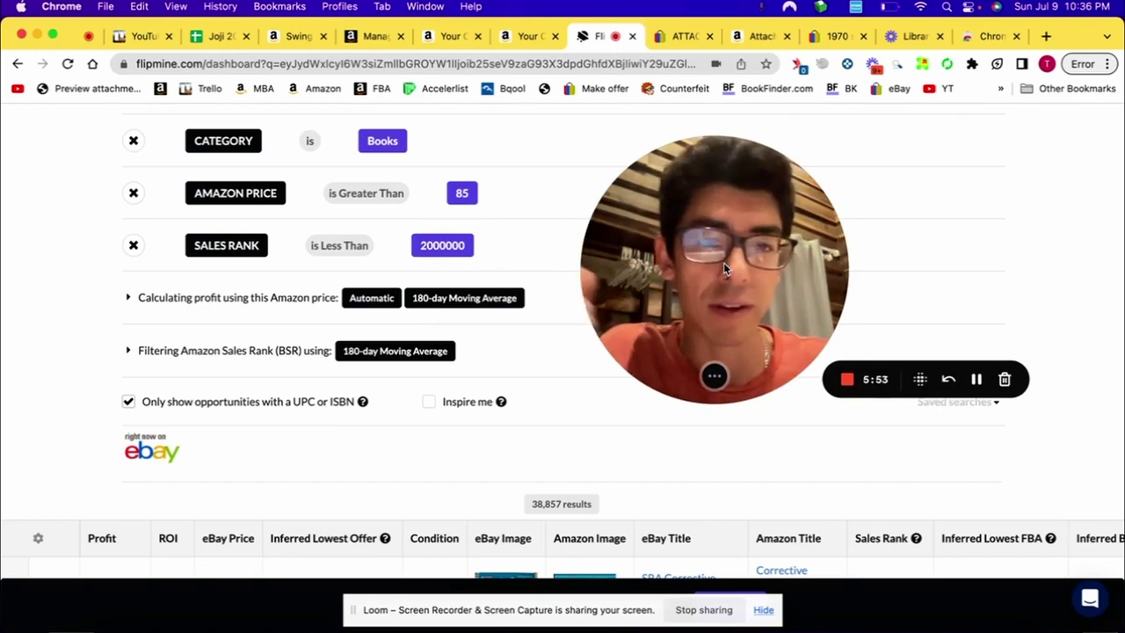
- Look through the Flipmine results and view the eBay listing for Chemistry: An Introduction to General, Organic, and Biological Chemistry
{"action": "scroll", "coordinate": [528, 425], "scroll_direction": "down", "scroll_amount": 5}
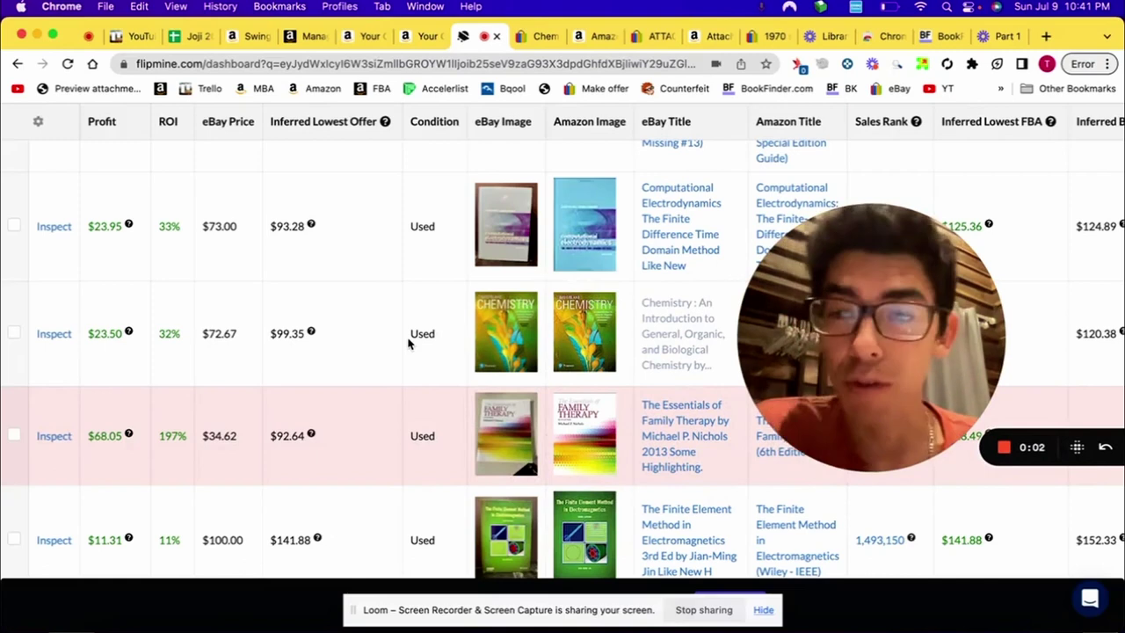
{"action": "left_click_drag", "start_coordinate": [835, 324], "coordinate": [921, 330]}
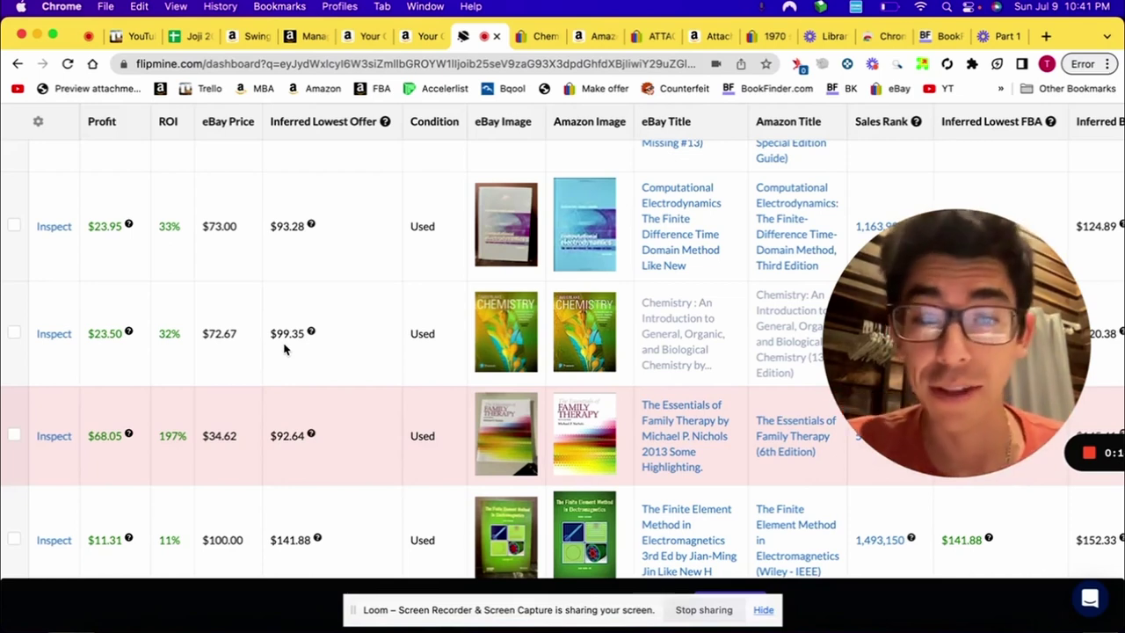
{"action": "left_click", "coordinate": [537, 38]}
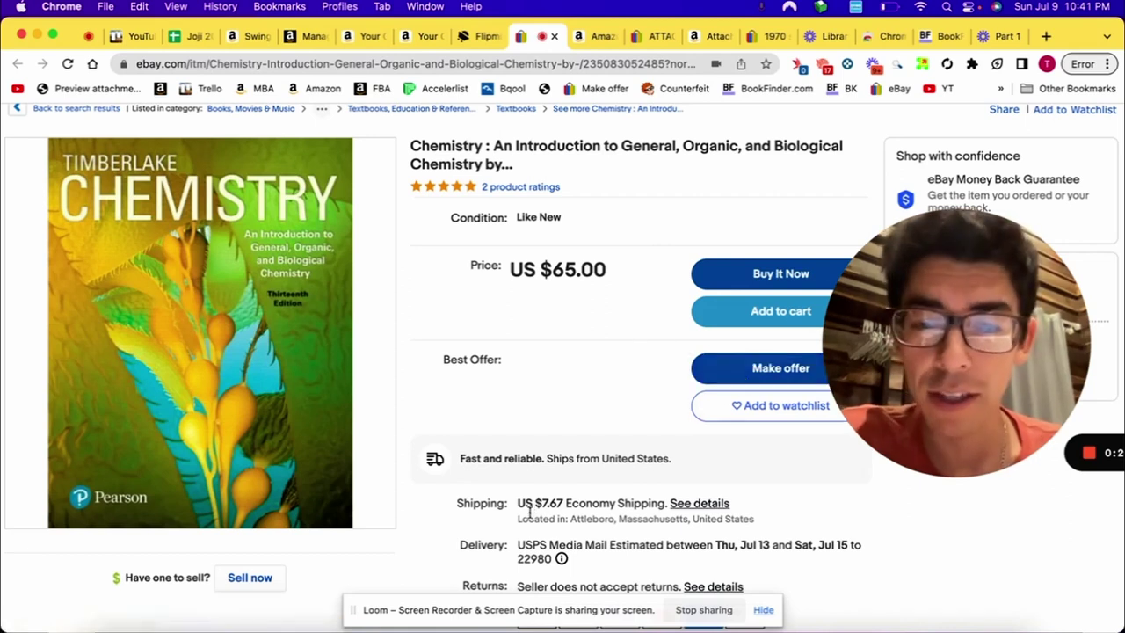
- Examine the Amazon listing for the Chemistry textbook, including its hardcover prices, used Buy Box offer and one-year price history
{"action": "left_click", "coordinate": [598, 36]}
{"action": "scroll", "coordinate": [607, 314], "scroll_direction": "up", "scroll_amount": 3}
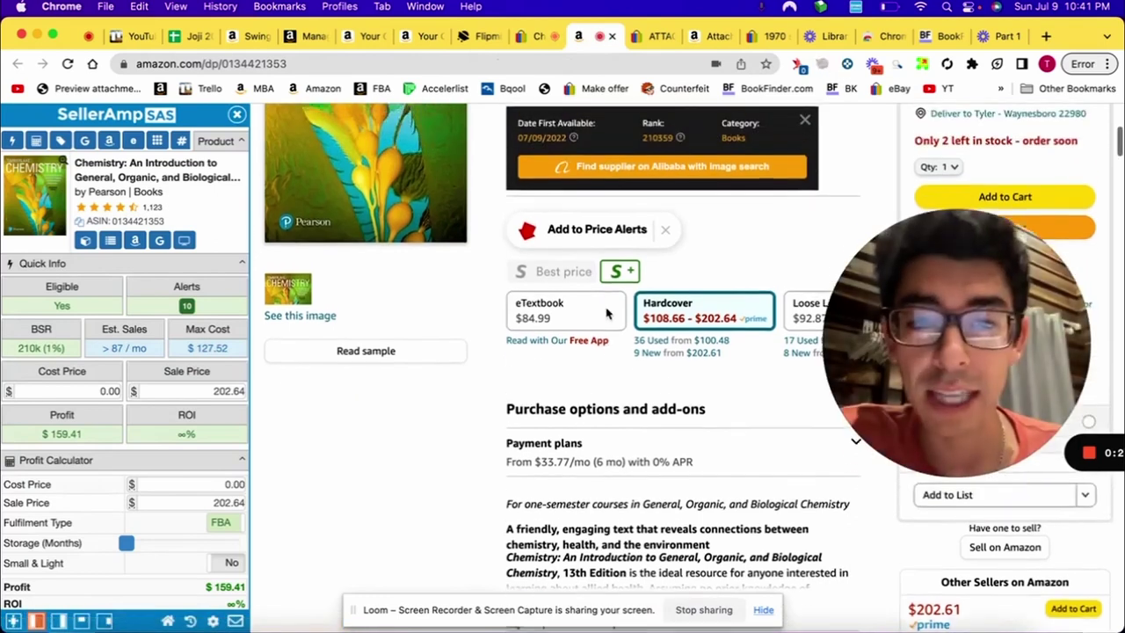
{"action": "scroll", "coordinate": [703, 429], "scroll_direction": "up", "scroll_amount": 2}
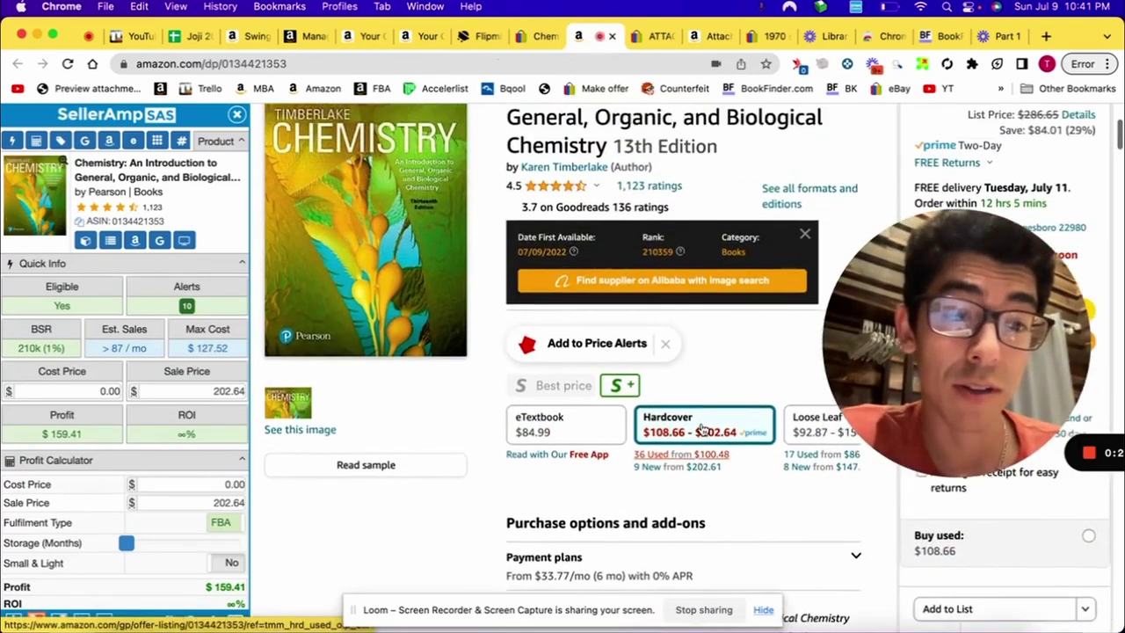
{"action": "scroll", "coordinate": [703, 395], "scroll_direction": "down", "scroll_amount": 1}
{"action": "left_click_drag", "start_coordinate": [958, 369], "coordinate": [741, 342]}
{"action": "scroll", "coordinate": [740, 342], "scroll_direction": "down", "scroll_amount": 3}
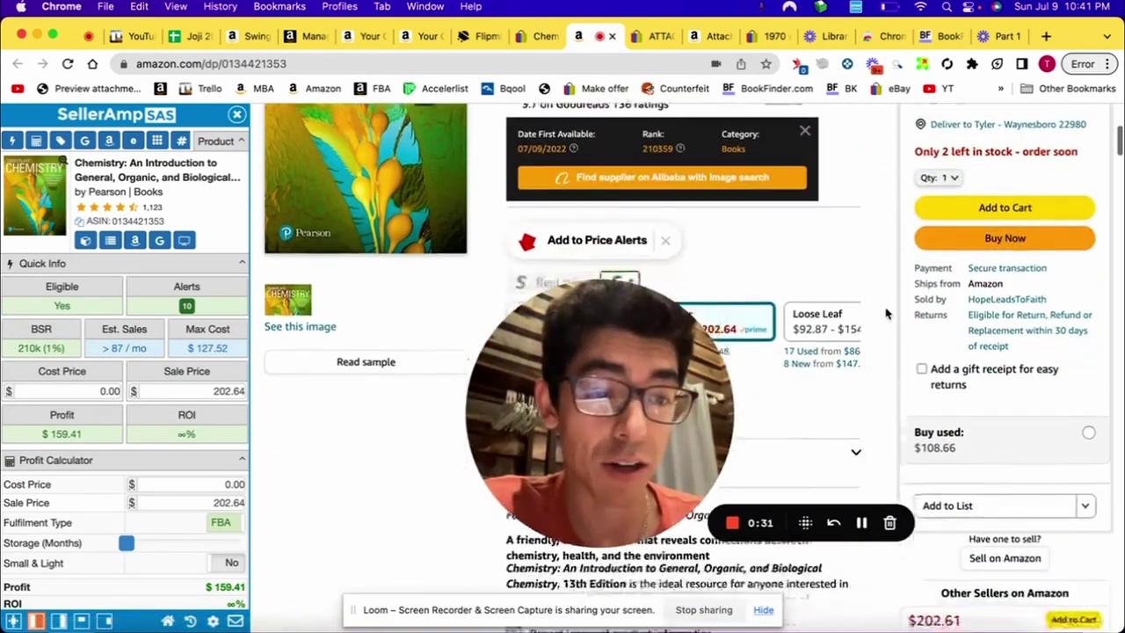
{"action": "mouse_move", "coordinate": [859, 353]}
{"action": "scroll", "coordinate": [860, 353], "scroll_direction": "up", "scroll_amount": 2}
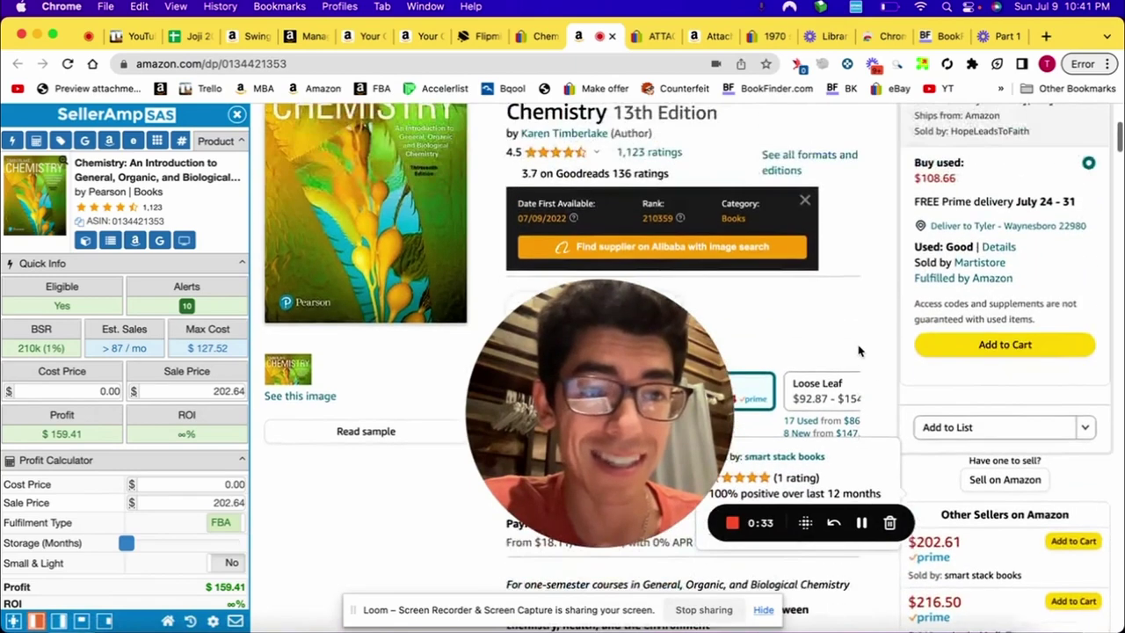
{"action": "scroll", "coordinate": [861, 347], "scroll_direction": "down", "scroll_amount": 10}
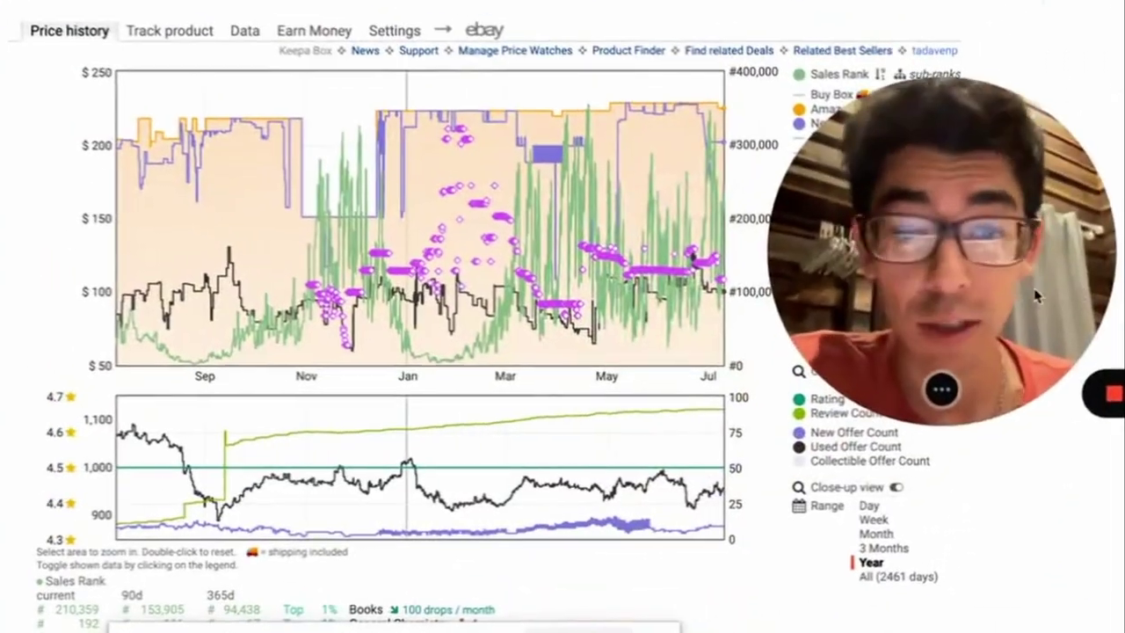
{"action": "left_click_drag", "start_coordinate": [1010, 350], "coordinate": [968, 414]}
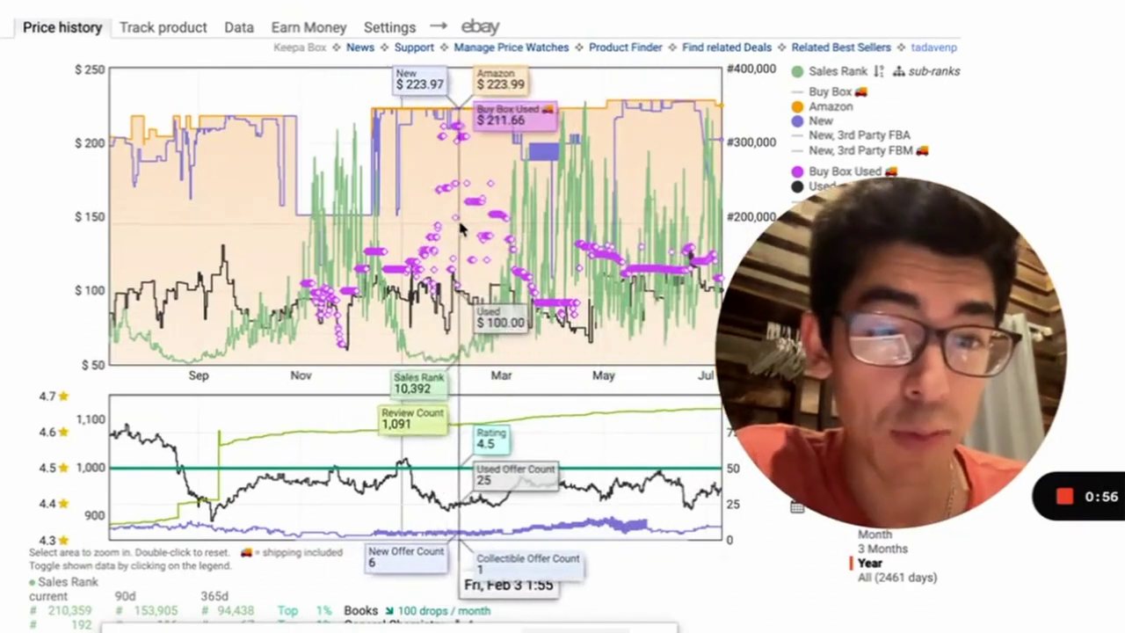
- Zoom the Chemistry price history to about January 1 through early March, and view the offer details of a Buy Box Used point
{"action": "left_click", "coordinate": [496, 239]}
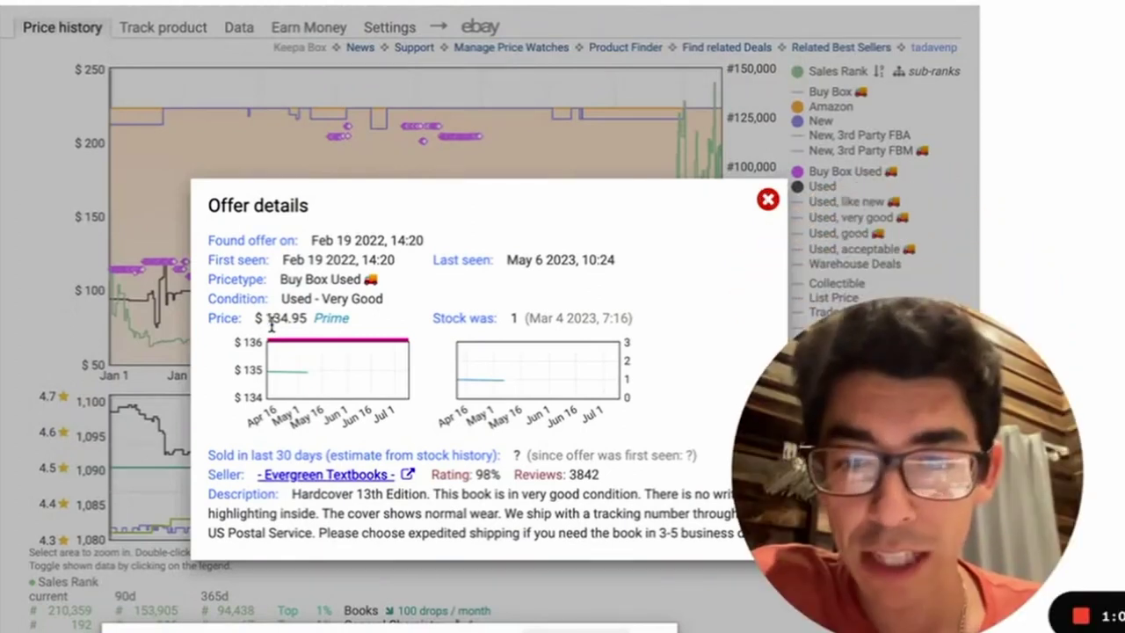
{"action": "left_click", "coordinate": [766, 199]}
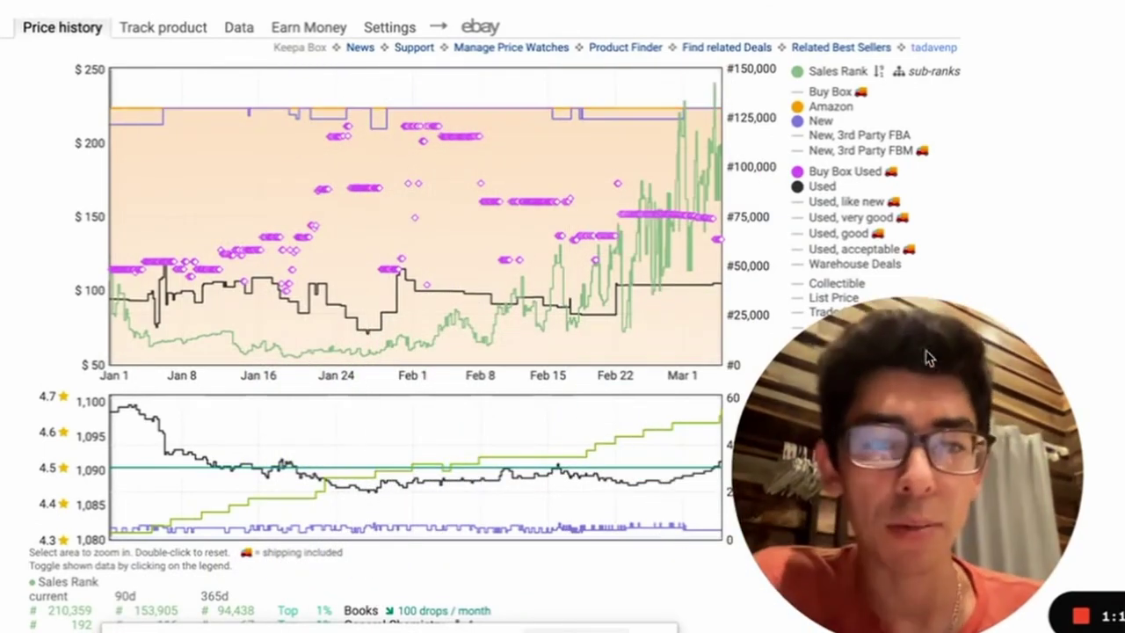
{"action": "scroll", "coordinate": [748, 229], "scroll_direction": "down", "scroll_amount": 3}
{"action": "scroll", "coordinate": [750, 229], "scroll_direction": "up", "scroll_amount": 3}
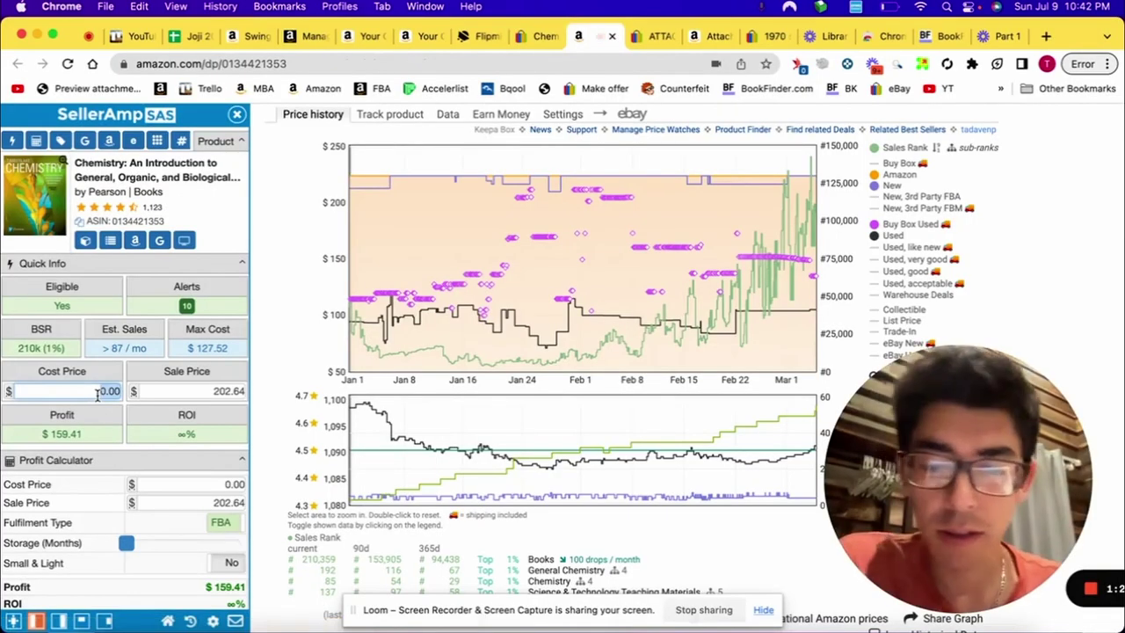
- Set the Chemistry textbook's cost price to 72.67 and sale price to 115.00 in SellerAmp, showing the last 3 months of price history
{"action": "type", "text": "72.67"}
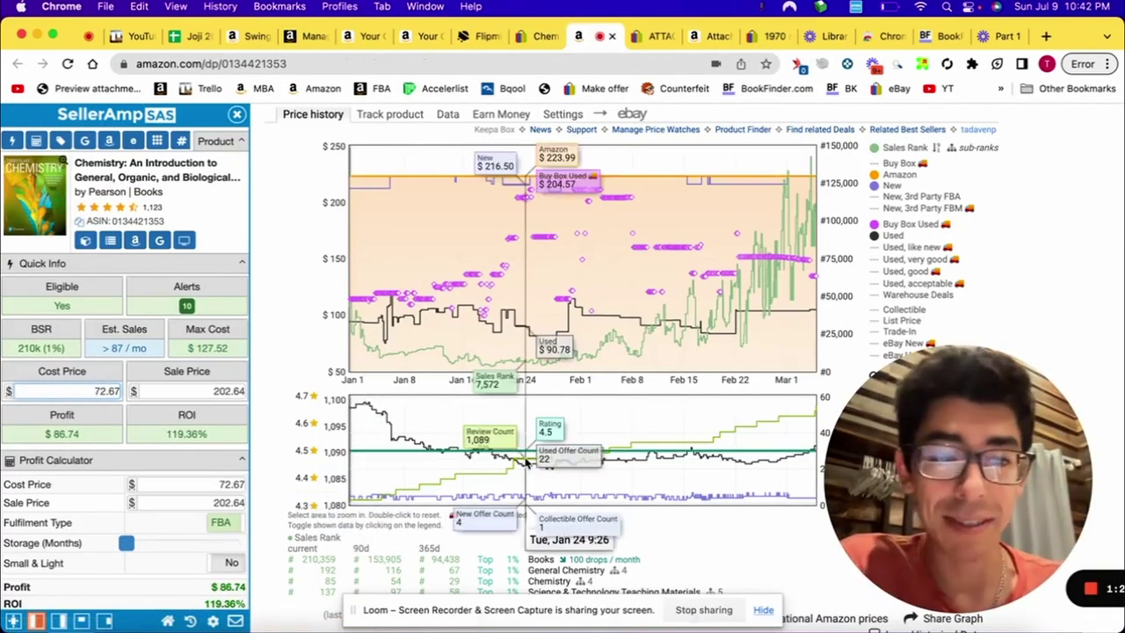
{"action": "left_click_drag", "start_coordinate": [933, 509], "coordinate": [933, 352]}
{"action": "left_click", "coordinate": [934, 511]}
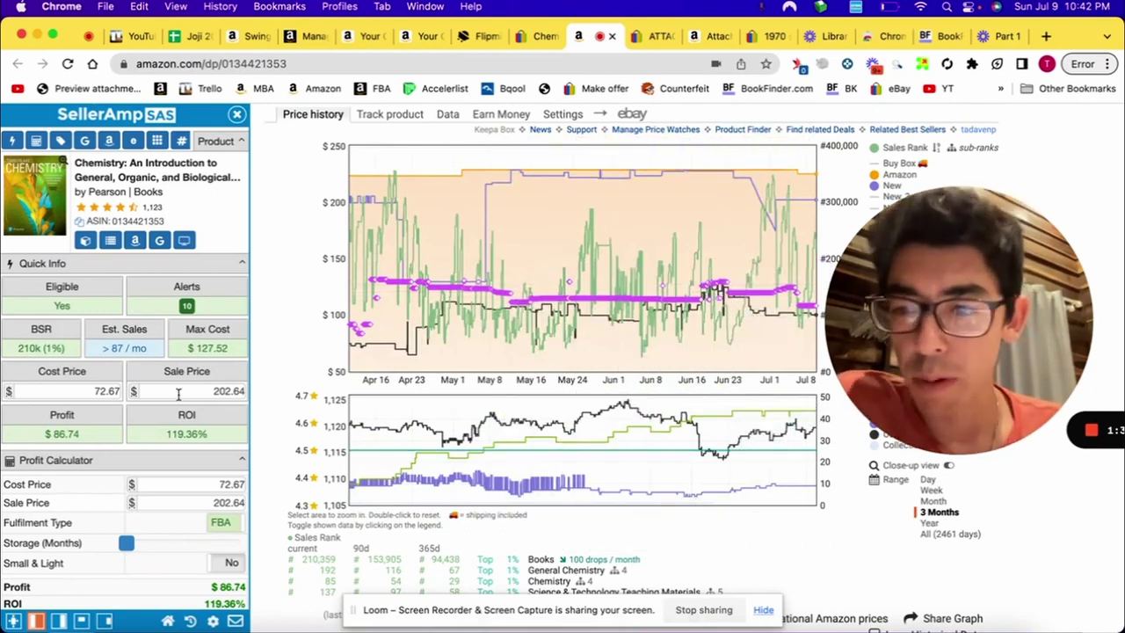
{"action": "left_click", "coordinate": [210, 390]}
{"action": "type", "text": "1.15"}
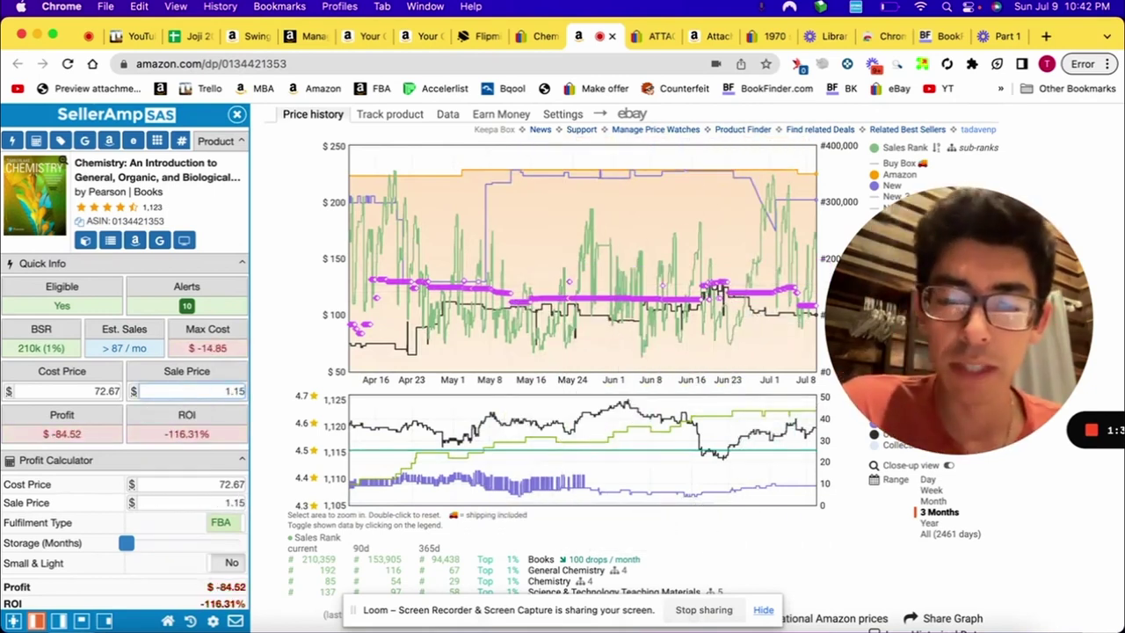
{"action": "type", "text": "00"}
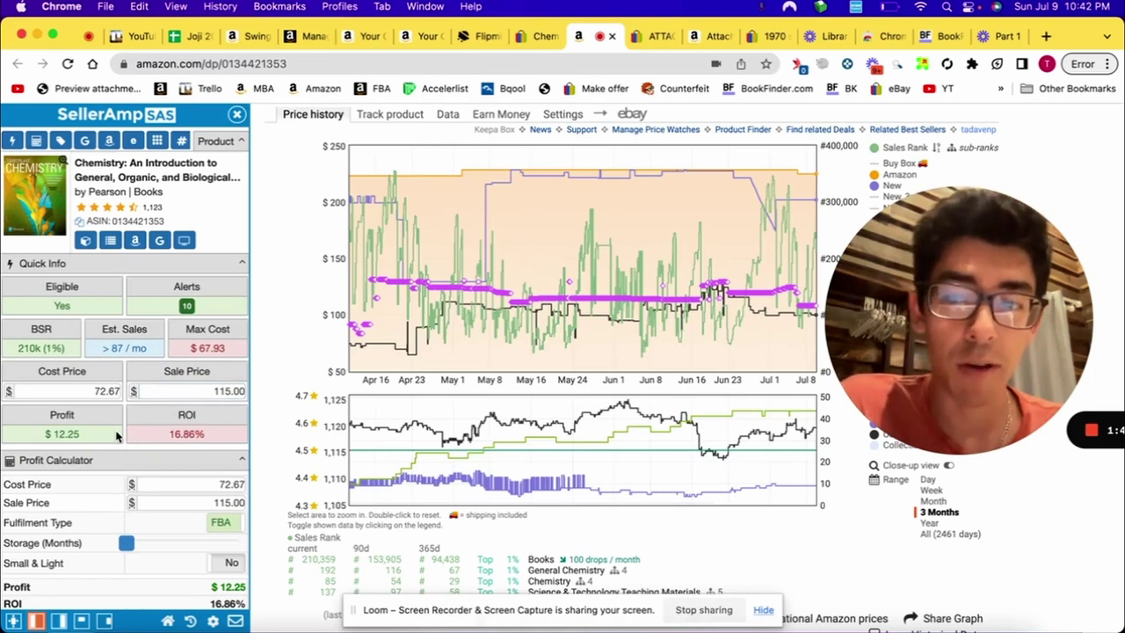
{"action": "left_click_drag", "start_coordinate": [940, 338], "coordinate": [645, 369]}
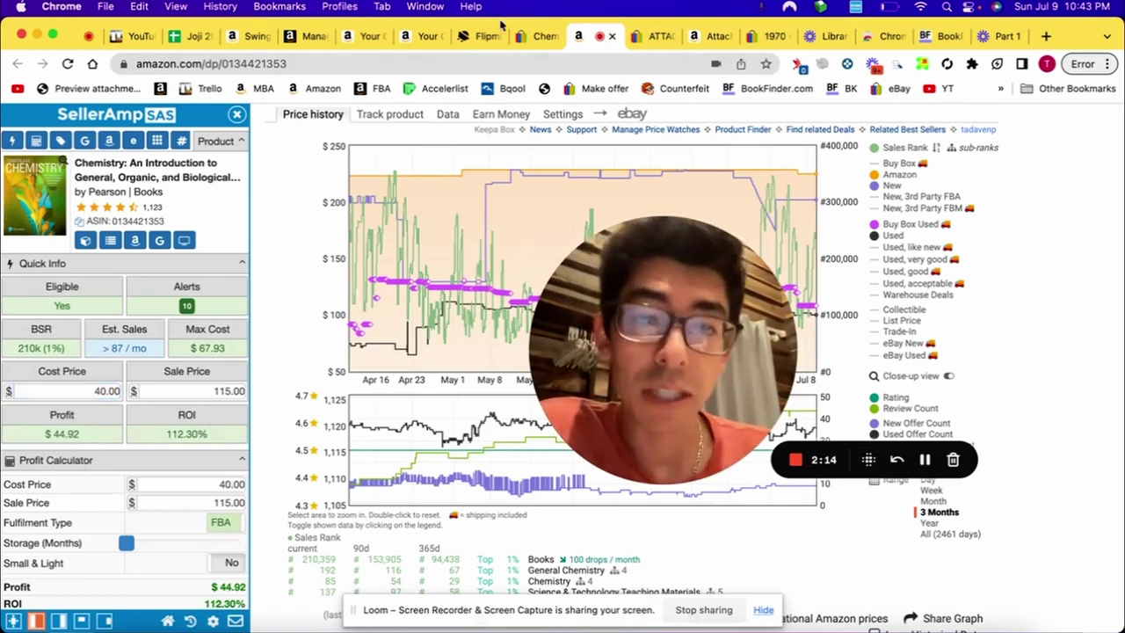
- Enter a $33 offer on the Chemistry textbook's eBay listing and continue to the offer review
{"action": "left_click", "coordinate": [536, 42]}
{"action": "left_click", "coordinate": [773, 369]}
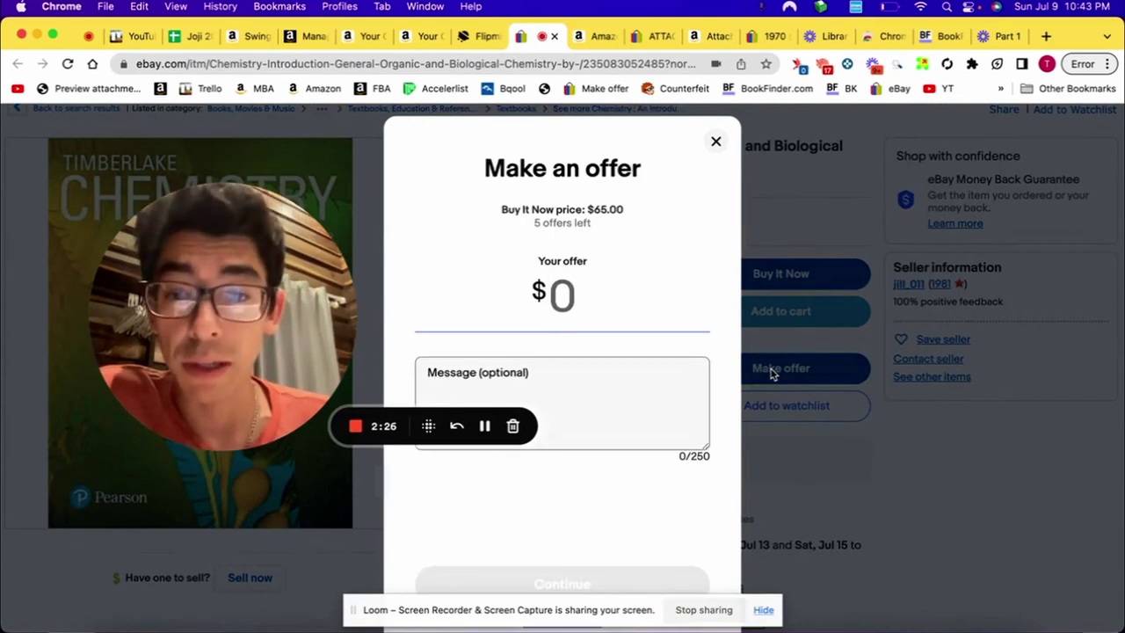
{"action": "type", "text": "33"}
{"action": "scroll", "coordinate": [725, 434], "scroll_direction": "down", "scroll_amount": 1}
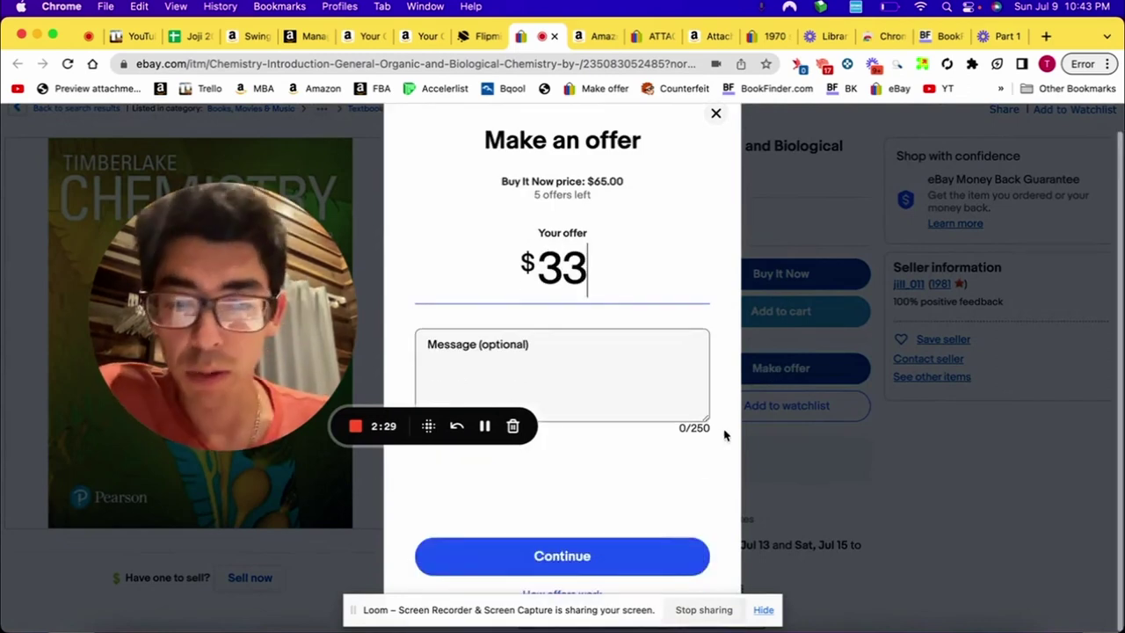
{"action": "left_click", "coordinate": [636, 565]}
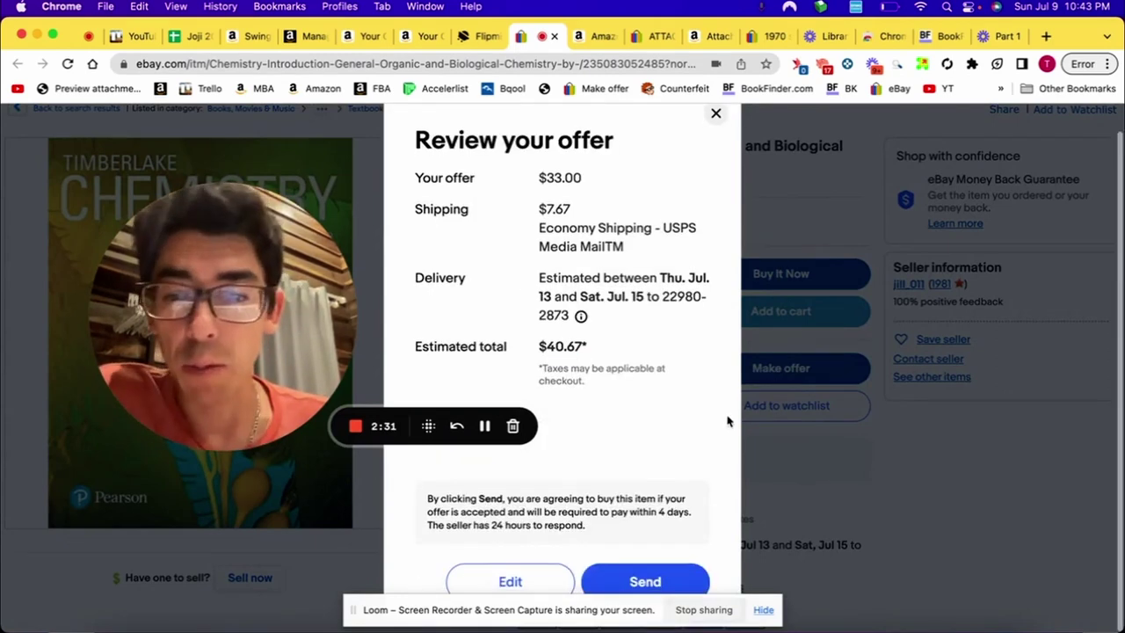
- Send the $33 offer for the Chemistry textbook to the eBay seller
{"action": "left_click", "coordinate": [655, 587]}
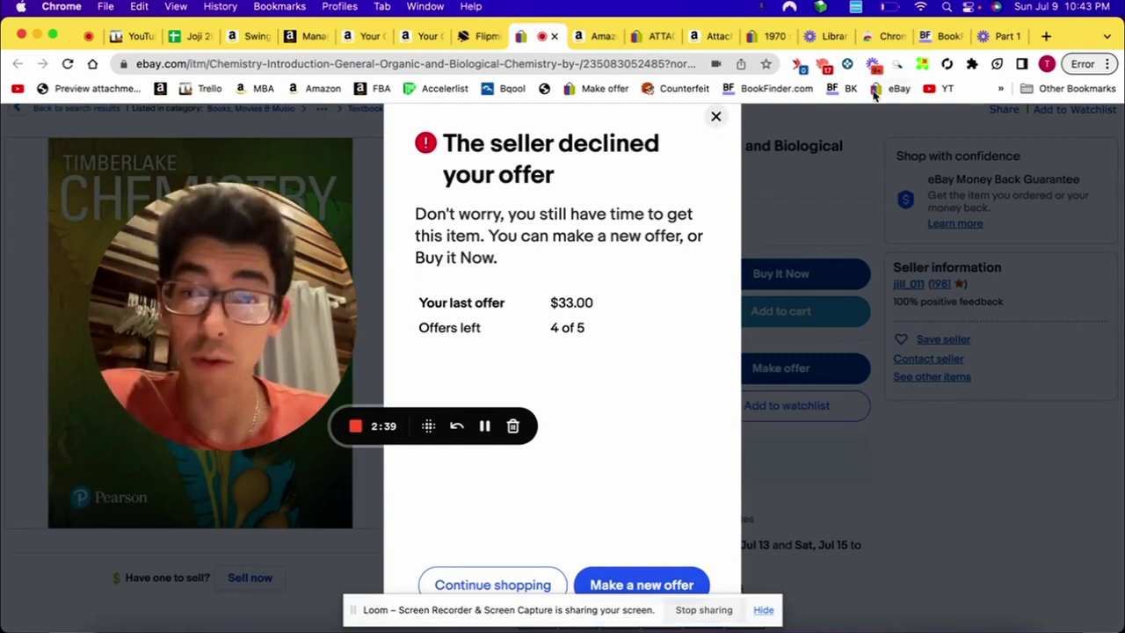
{"action": "left_click", "coordinate": [941, 35]}
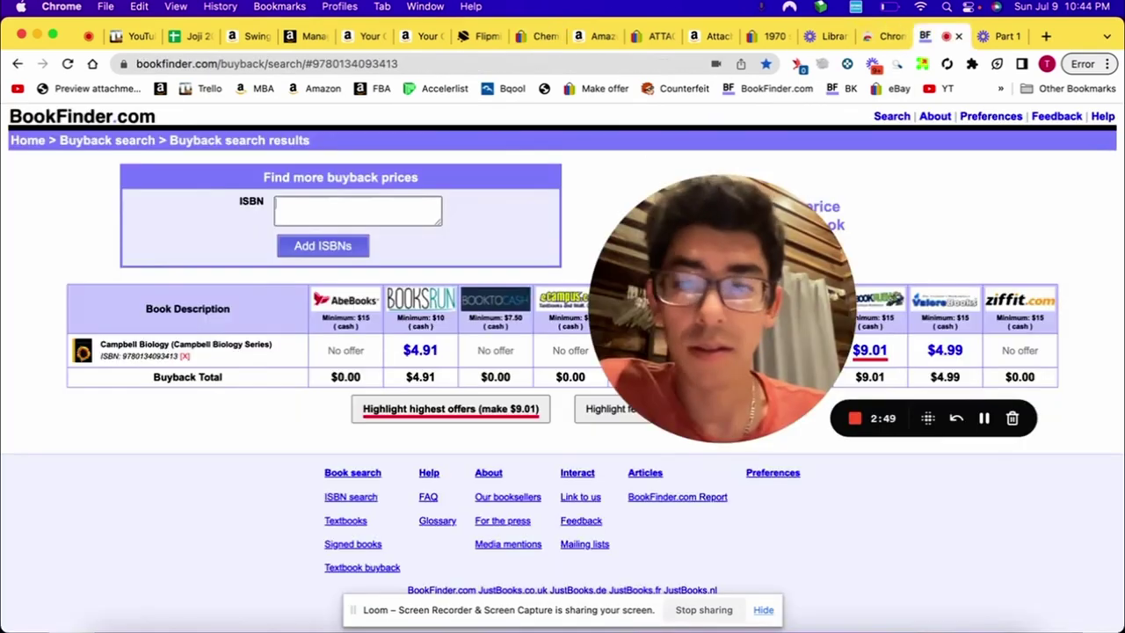
{"action": "left_click", "coordinate": [366, 210]}
{"action": "key", "text": "super+v"}
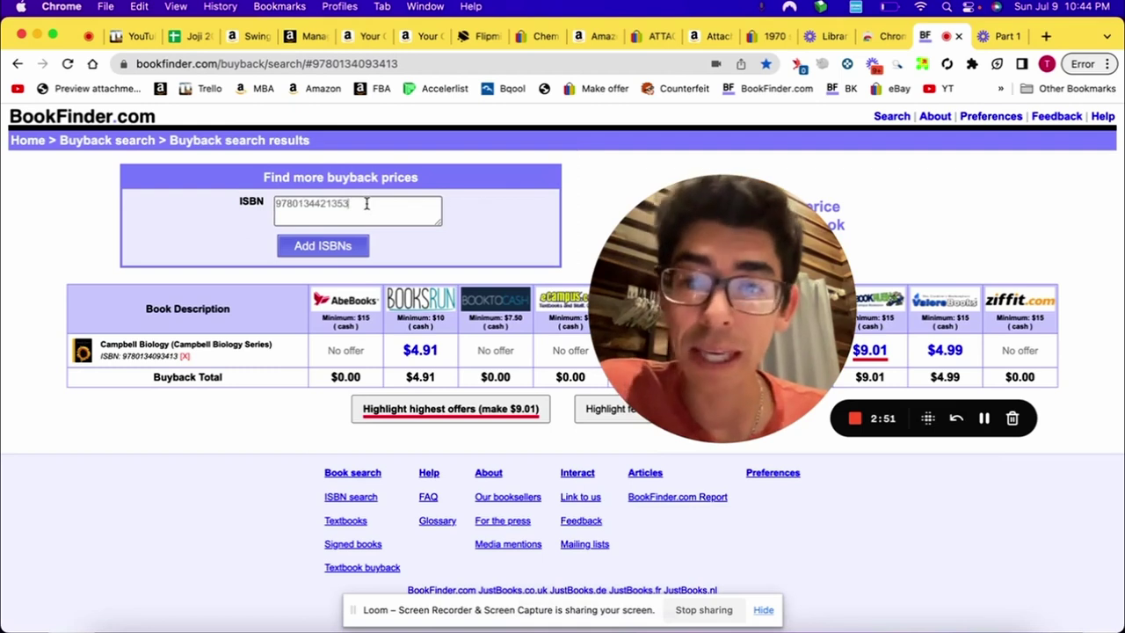
{"action": "left_click", "coordinate": [323, 246]}
{"action": "left_click_drag", "start_coordinate": [710, 344], "coordinate": [201, 416]}
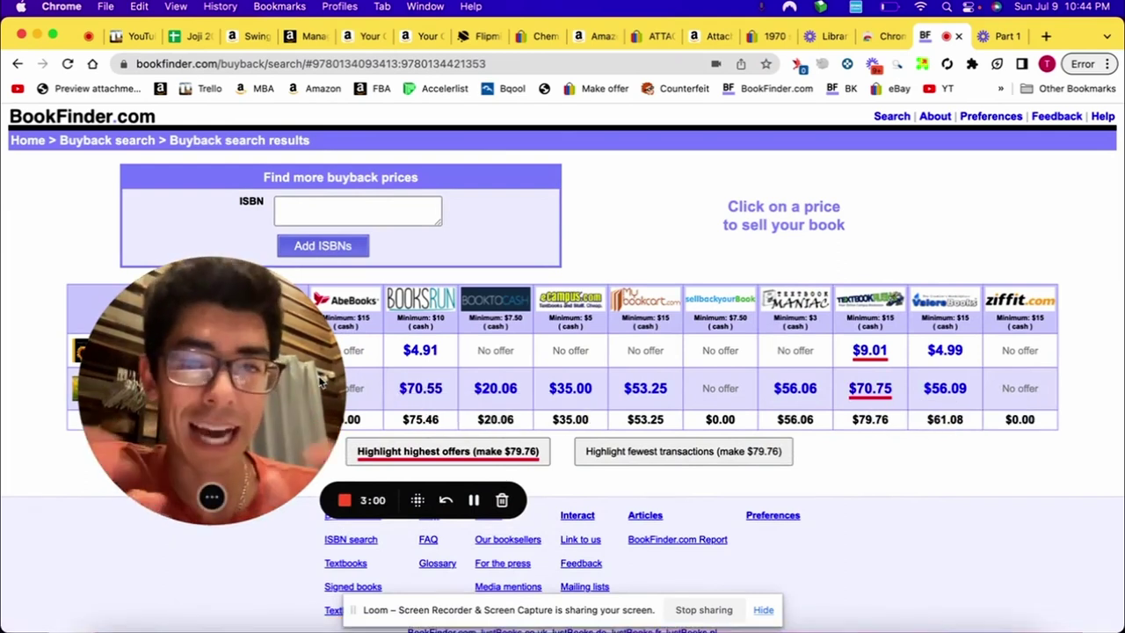
{"action": "left_click_drag", "start_coordinate": [321, 380], "coordinate": [839, 363]}
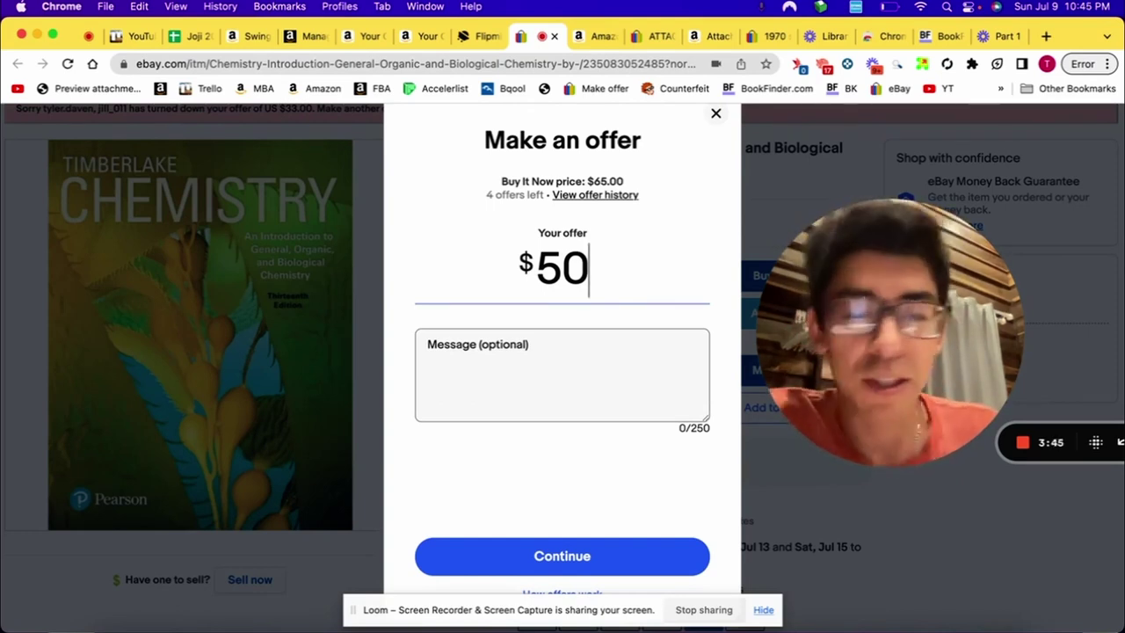
- Submit a new $50 offer for the Chemistry textbook on its eBay listing
{"action": "left_click", "coordinate": [546, 557]}
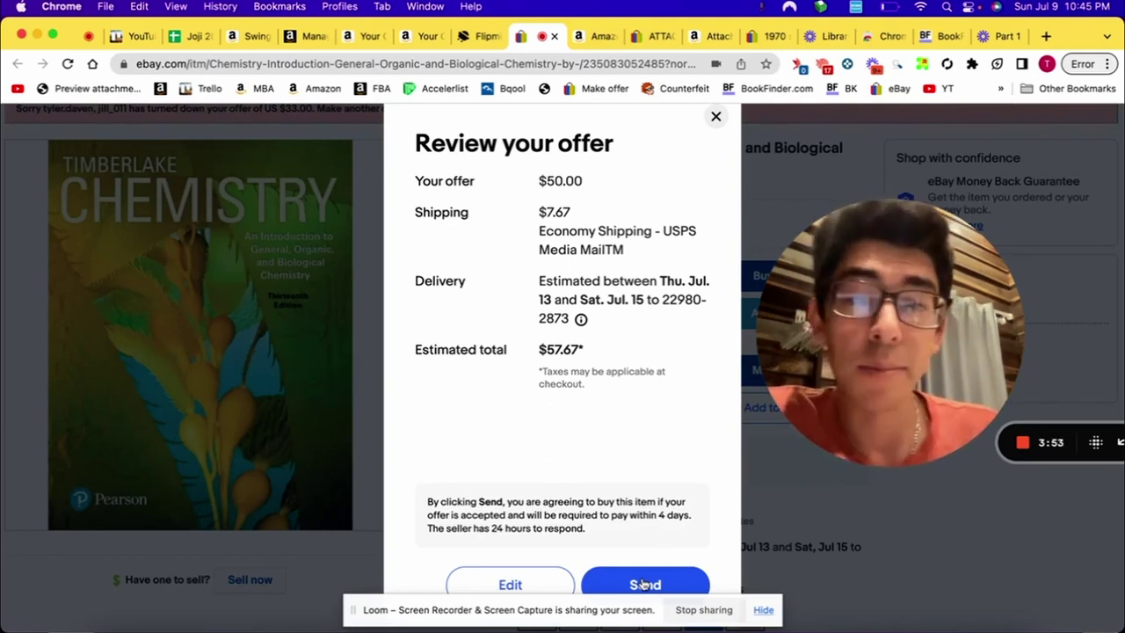
{"action": "left_click", "coordinate": [644, 584]}
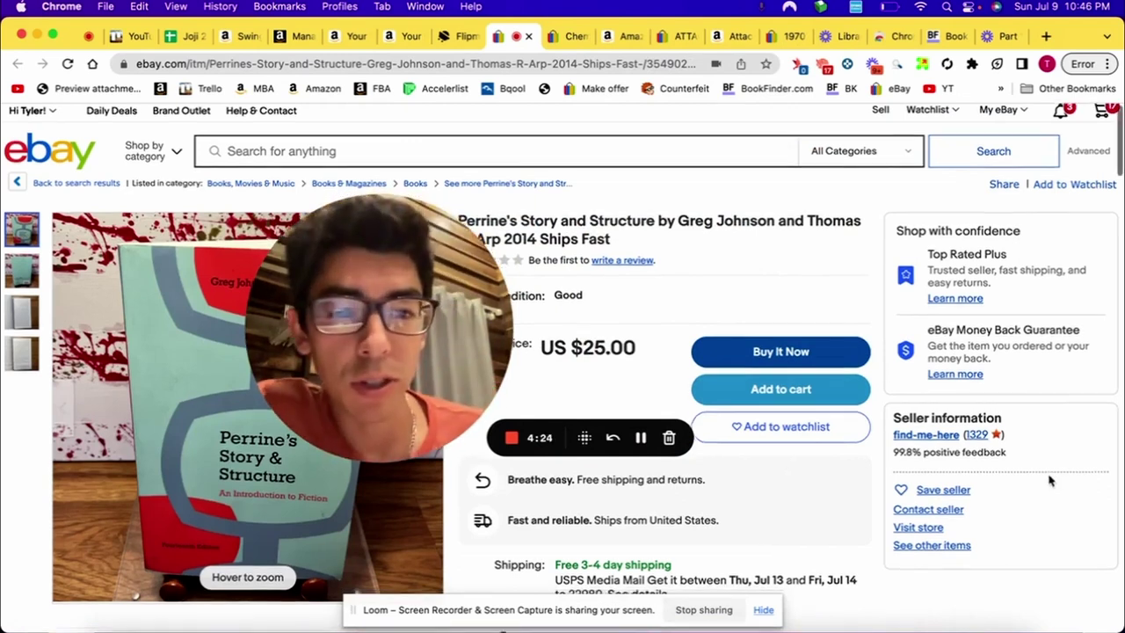
- Review the Perrine's Story and Structure eBay listing and open the message form for contacting its seller
{"action": "scroll", "coordinate": [1045, 475], "scroll_direction": "down", "scroll_amount": 3}
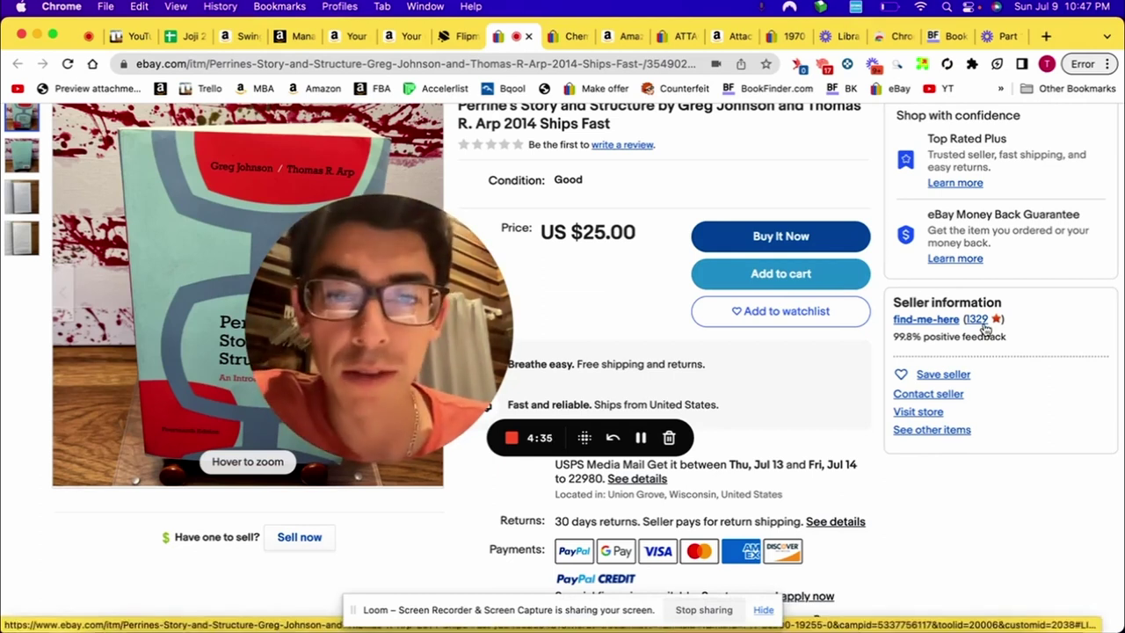
{"action": "scroll", "coordinate": [562, 316], "scroll_direction": "up", "scroll_amount": 2}
{"action": "mouse_move", "coordinate": [201, 310]}
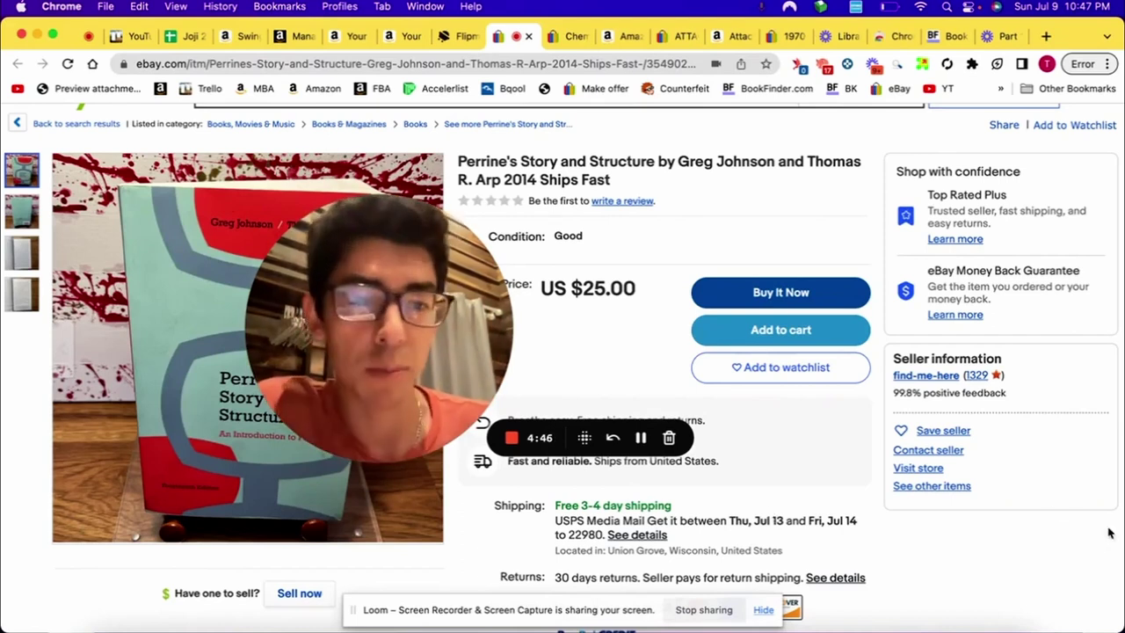
{"action": "left_click", "coordinate": [928, 450]}
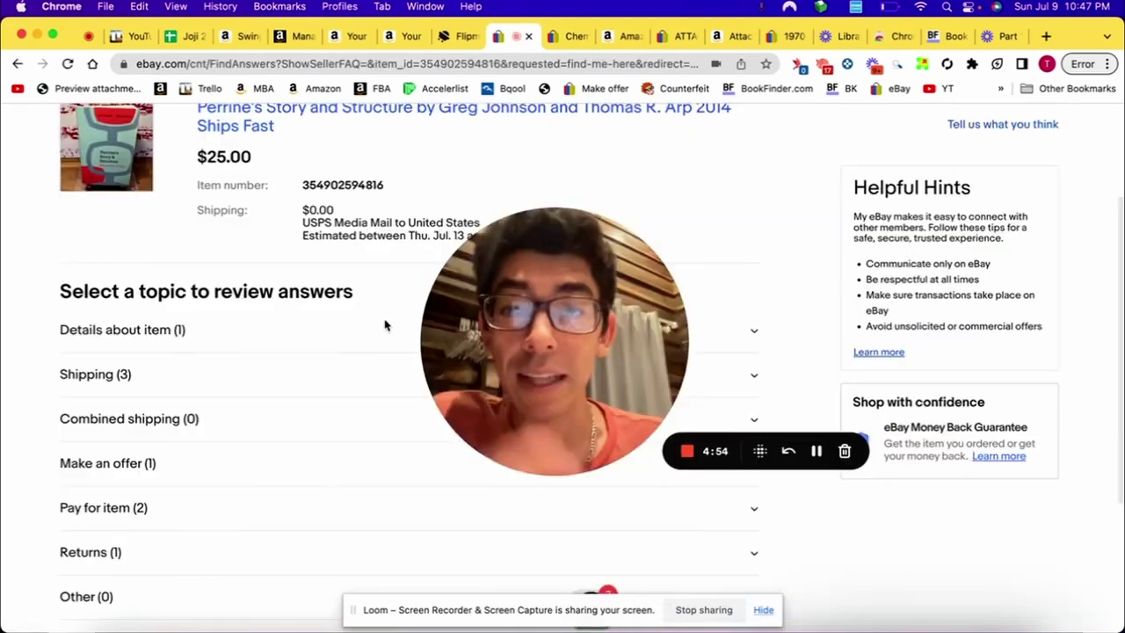
{"action": "scroll", "coordinate": [384, 324], "scroll_direction": "down", "scroll_amount": 5}
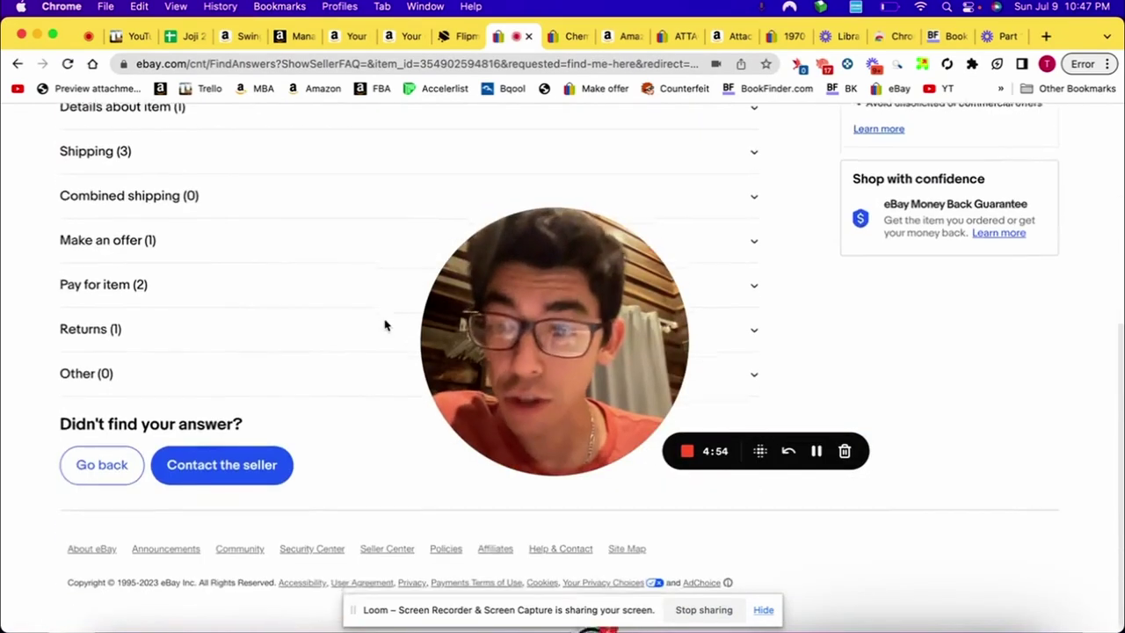
{"action": "left_click", "coordinate": [264, 466]}
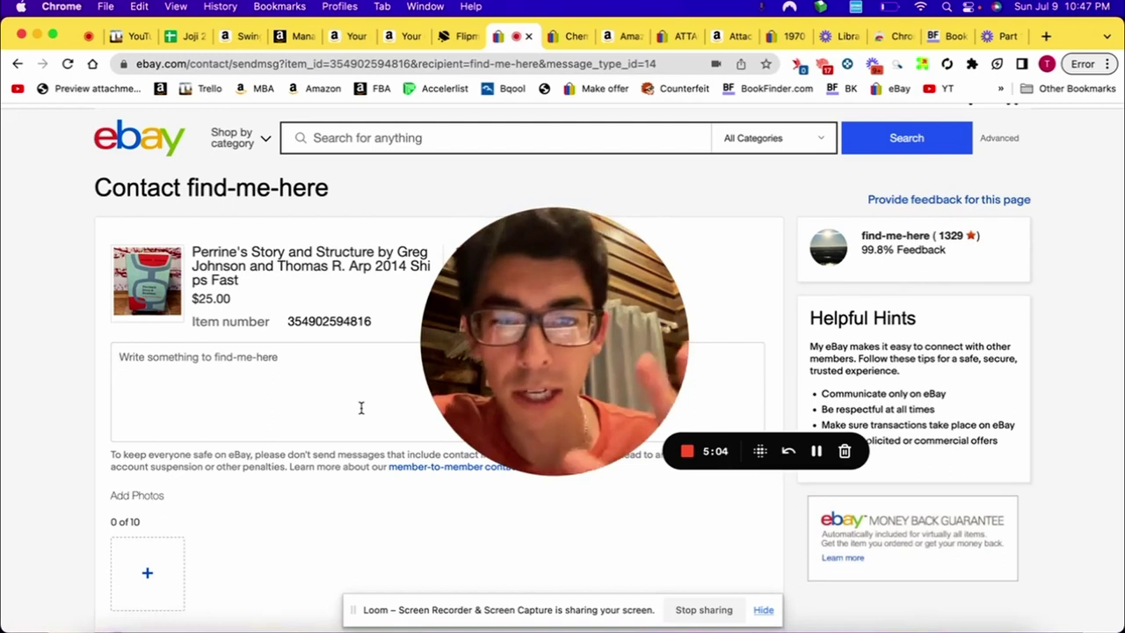
{"action": "scroll", "coordinate": [355, 397], "scroll_direction": "down", "scroll_amount": 3}
{"action": "scroll", "coordinate": [172, 488], "scroll_direction": "up", "scroll_amount": 3}
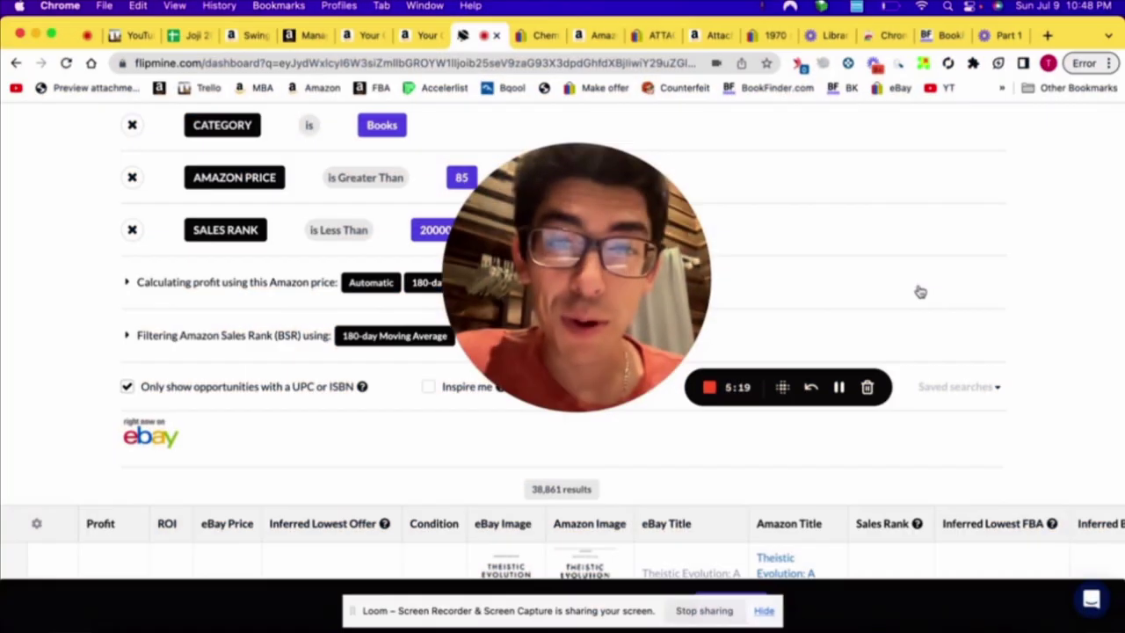
- Load the saved search Book Search 1 in Flipmine
{"action": "scroll", "coordinate": [939, 316], "scroll_direction": "down", "scroll_amount": 3}
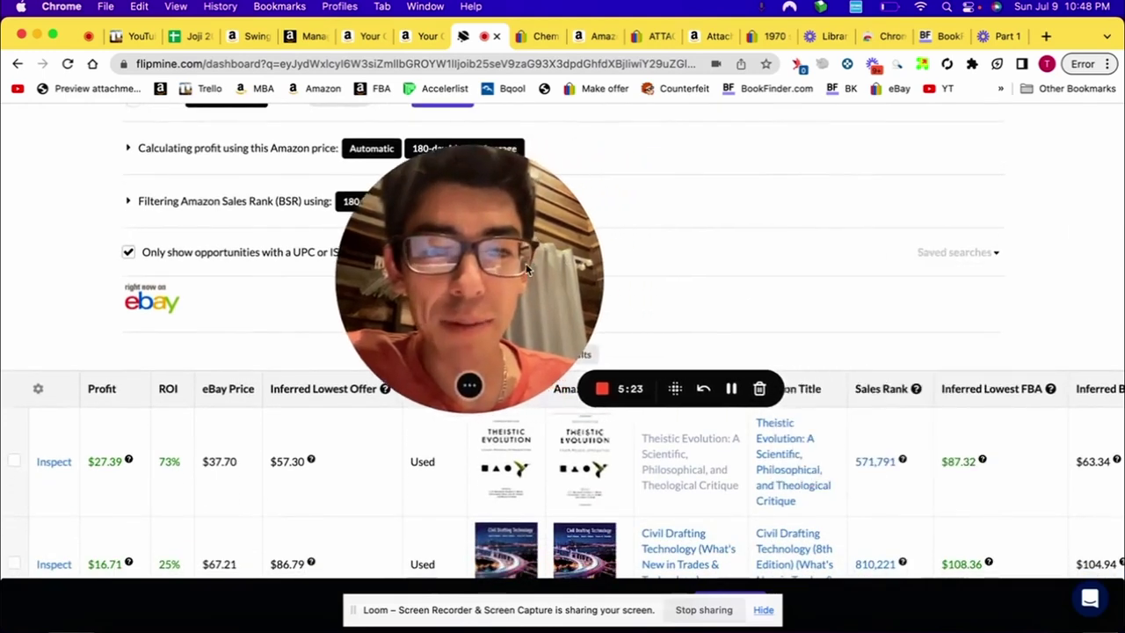
{"action": "mouse_move", "coordinate": [969, 251]}
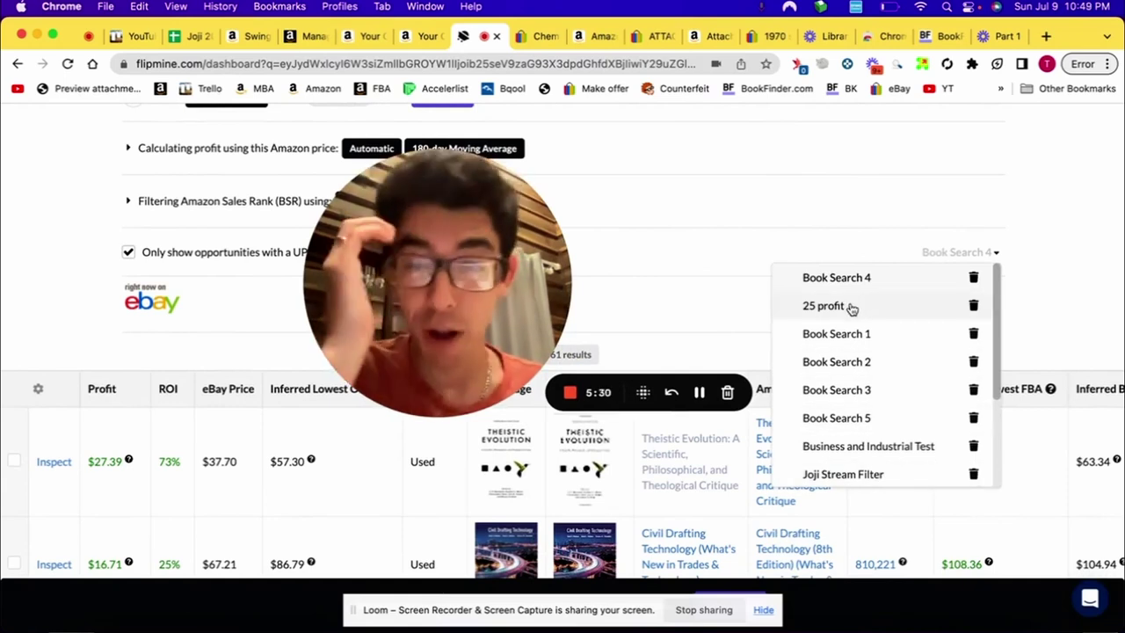
{"action": "left_click", "coordinate": [881, 334]}
{"action": "scroll", "coordinate": [796, 280], "scroll_direction": "up", "scroll_amount": 5}
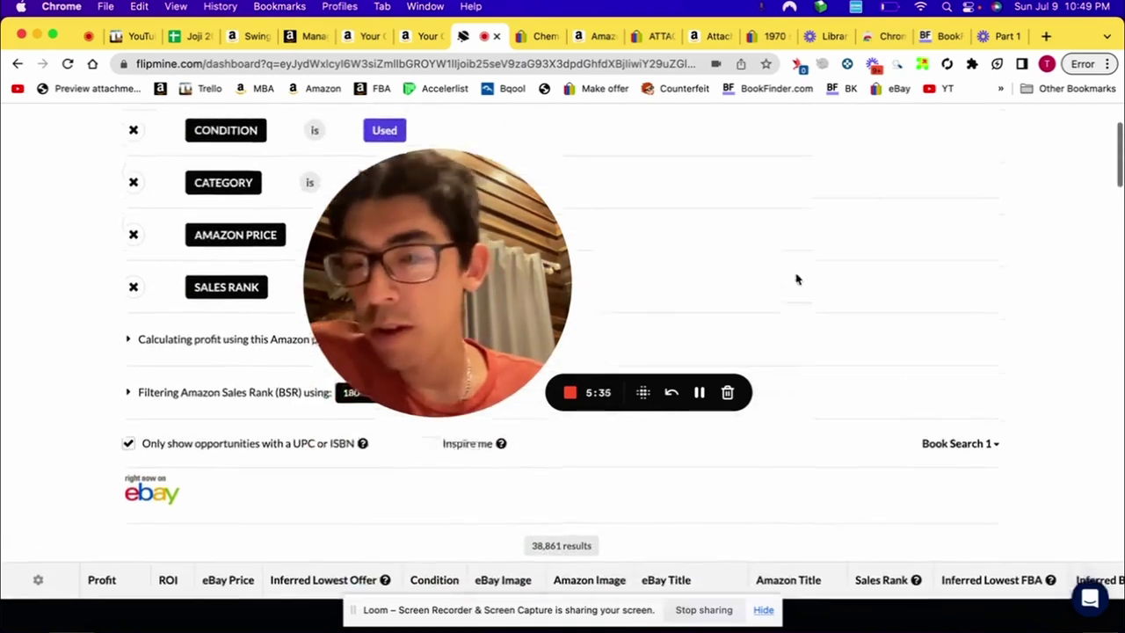
{"action": "left_click_drag", "start_coordinate": [465, 309], "coordinate": [839, 296]}
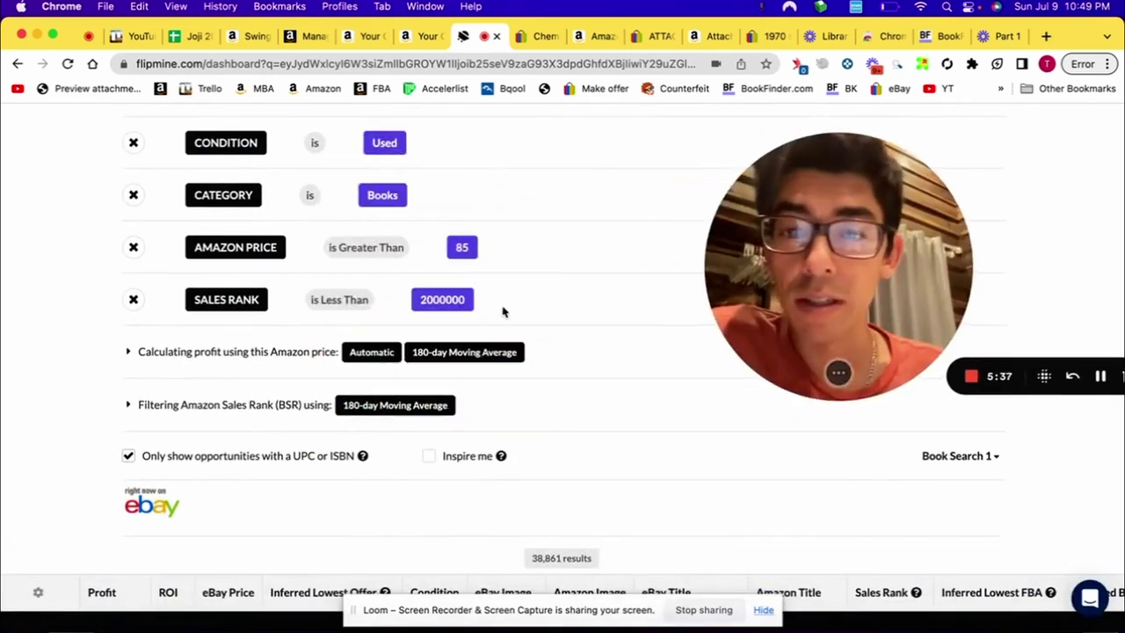
- Browse the attributes available for a new filter rule, including the eBay listing criteria, without choosing one
{"action": "scroll", "coordinate": [350, 181], "scroll_direction": "up", "scroll_amount": 2}
{"action": "left_click", "coordinate": [349, 181]}
{"action": "scroll", "coordinate": [342, 279], "scroll_direction": "down", "scroll_amount": 5}
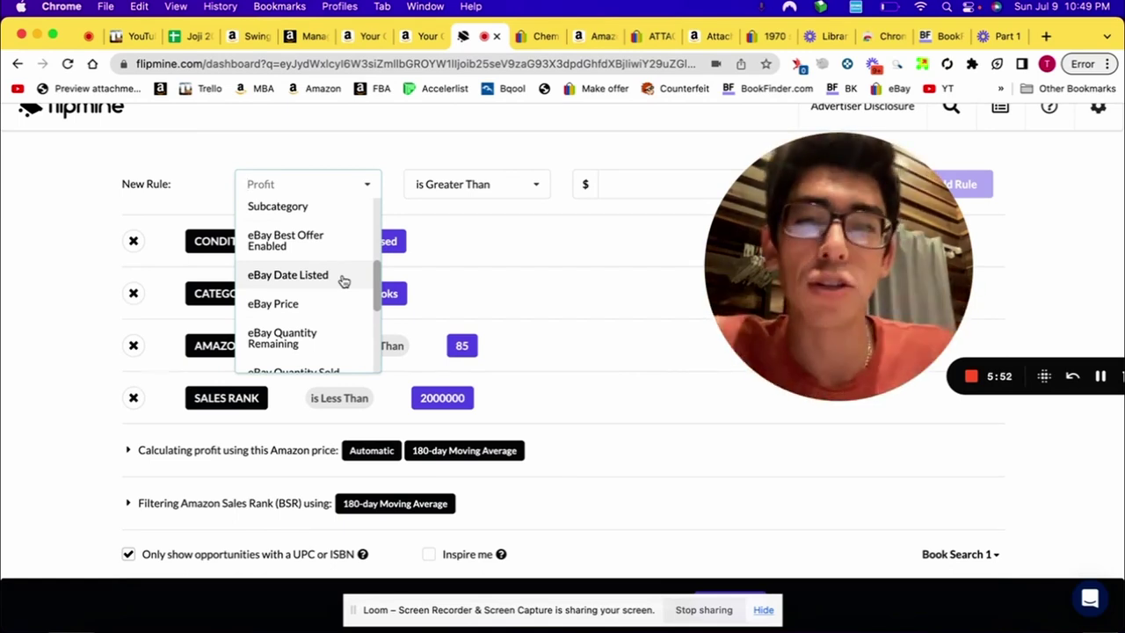
{"action": "left_click", "coordinate": [574, 251]}
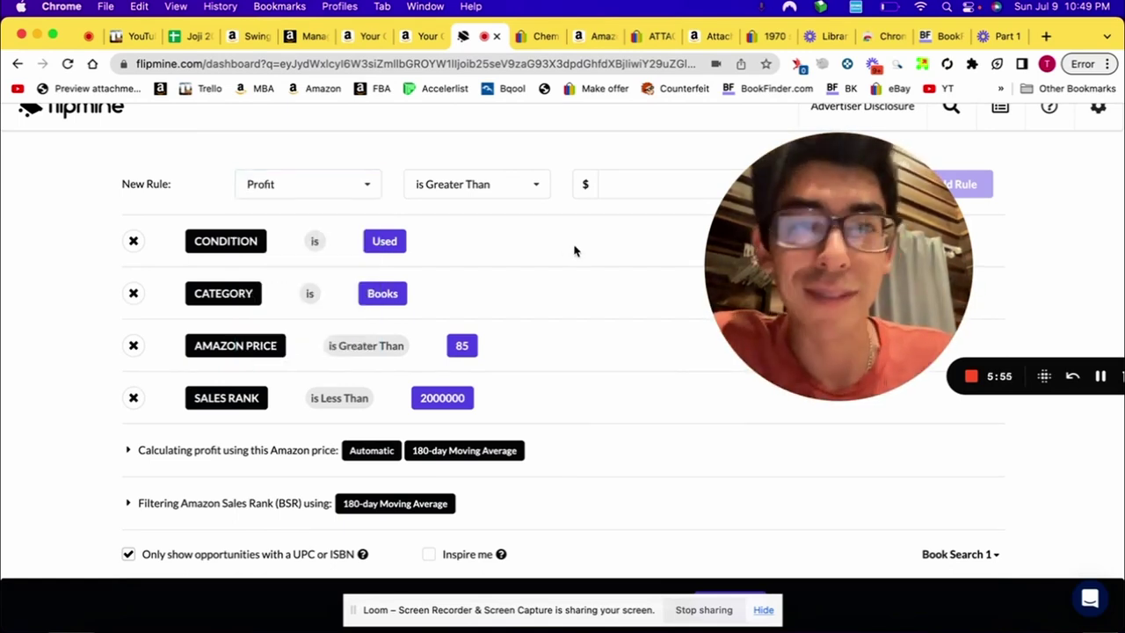